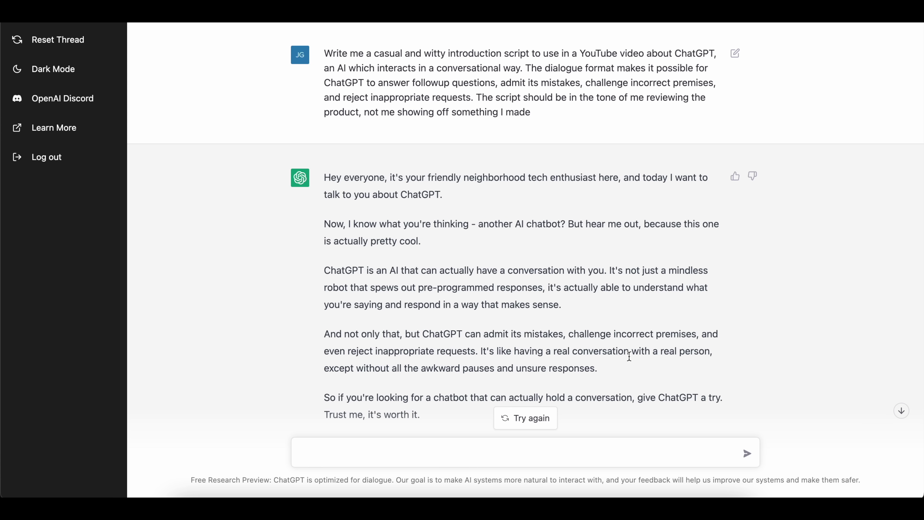
Review the witty intro script reply in ChatGPT, briefly highlighting its opening
scroll(821, 363, down, 3)
drag(325, 108, 479, 330)
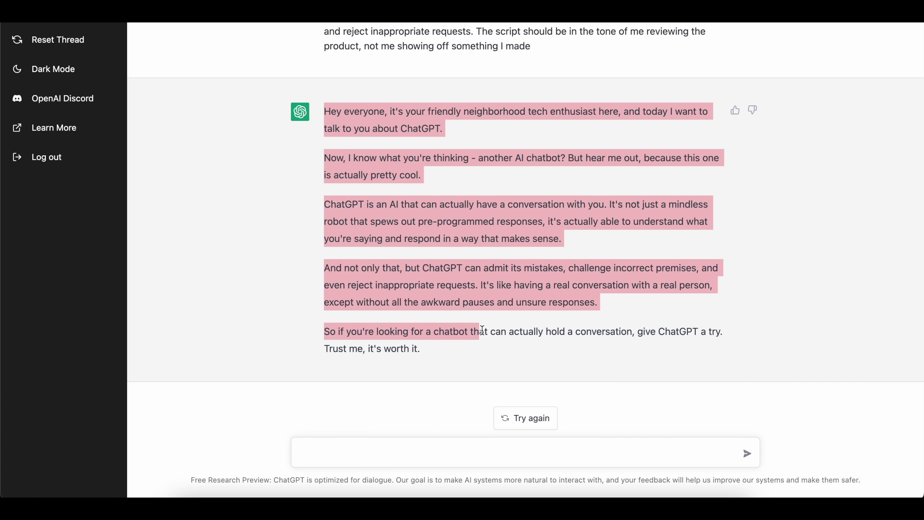
scroll(478, 331, up, 3)
click(473, 326)
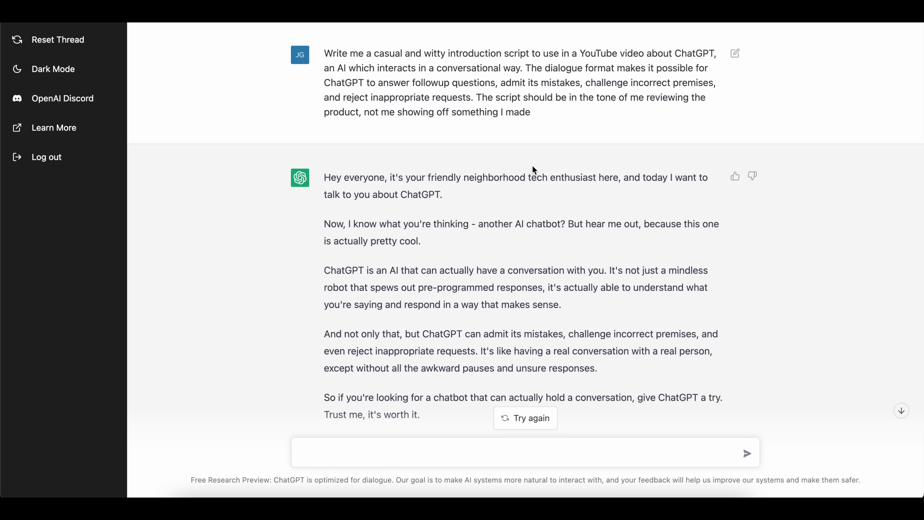
scroll(532, 165, down, 3)
scroll(532, 166, up, 3)
scroll(475, 261, down, 3)
scroll(474, 262, up, 3)
scroll(490, 212, down, 3)
scroll(489, 212, up, 3)
mouse_move(537, 140)
scroll(517, 147, down, 2)
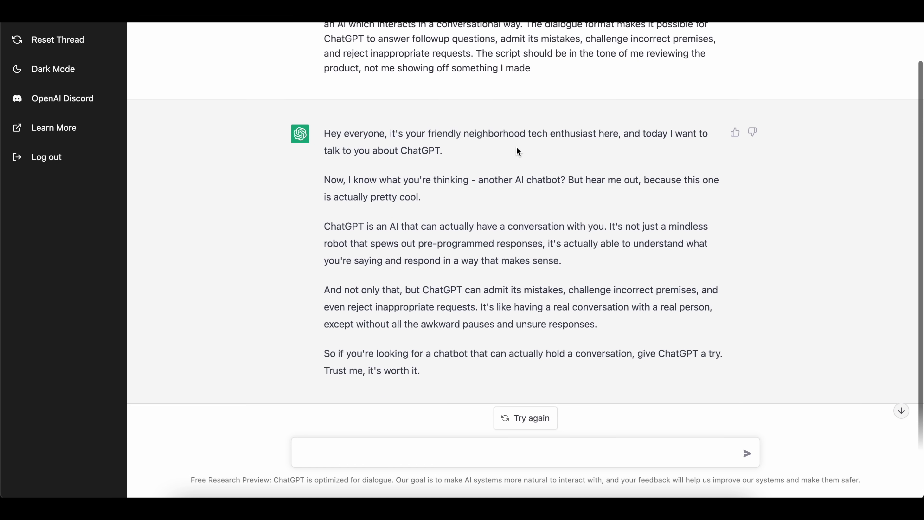
scroll(517, 148, up, 2)
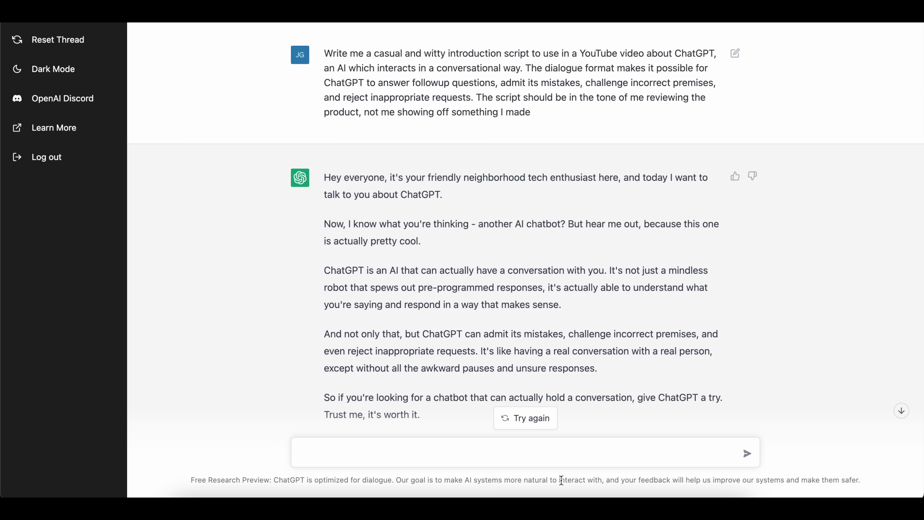
In Messages, send a prompt asking how AI will change the world, in Barack Obama's voice
click(558, 508)
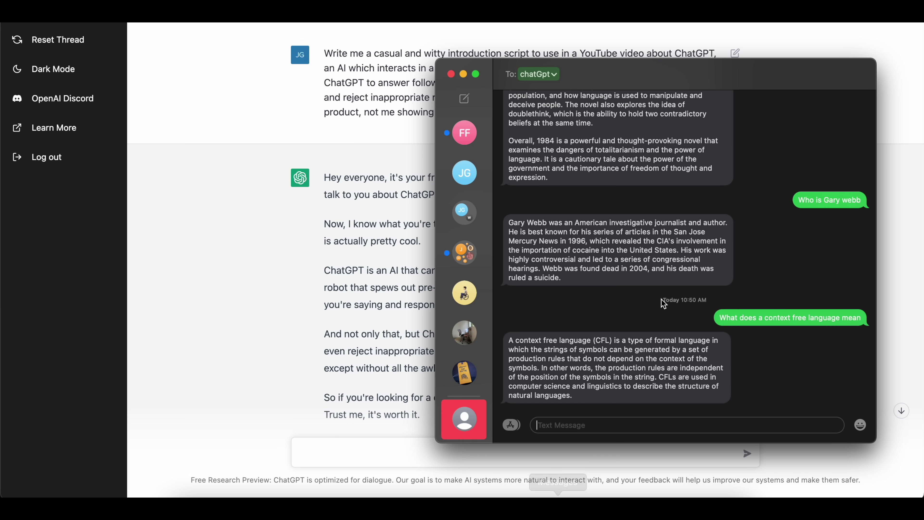
click(553, 74)
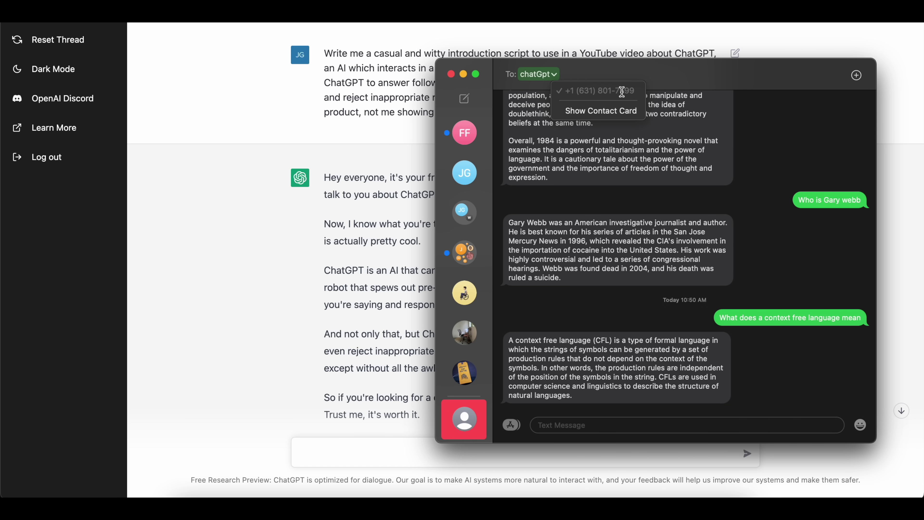
click(661, 374)
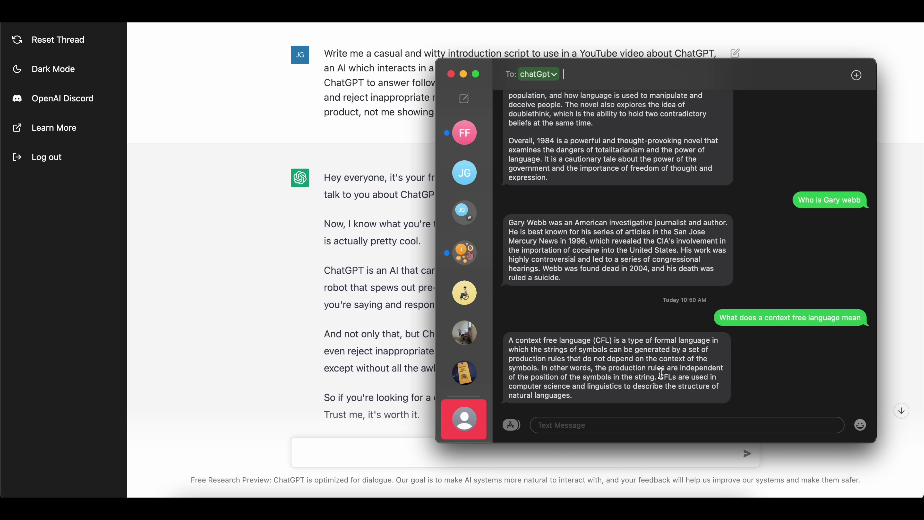
click(599, 422)
scroll(630, 247, up, 2)
scroll(631, 252, down, 2)
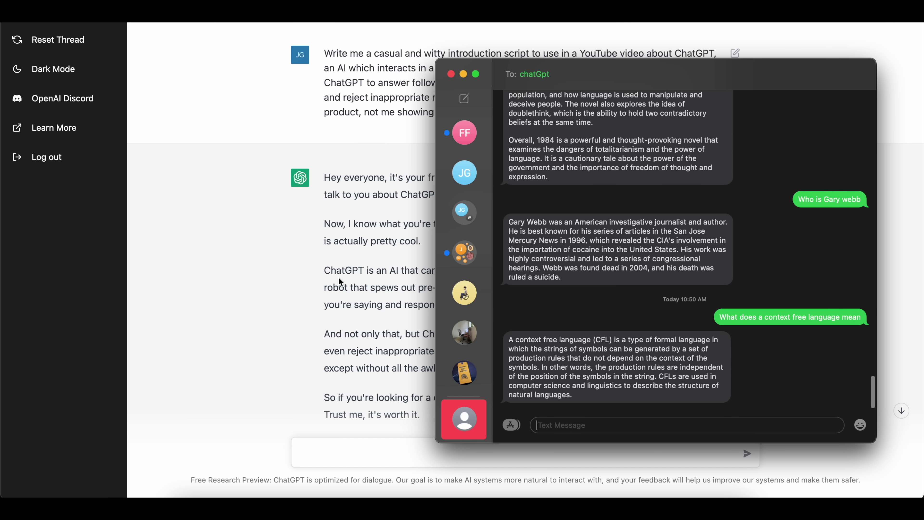
text(Wr)
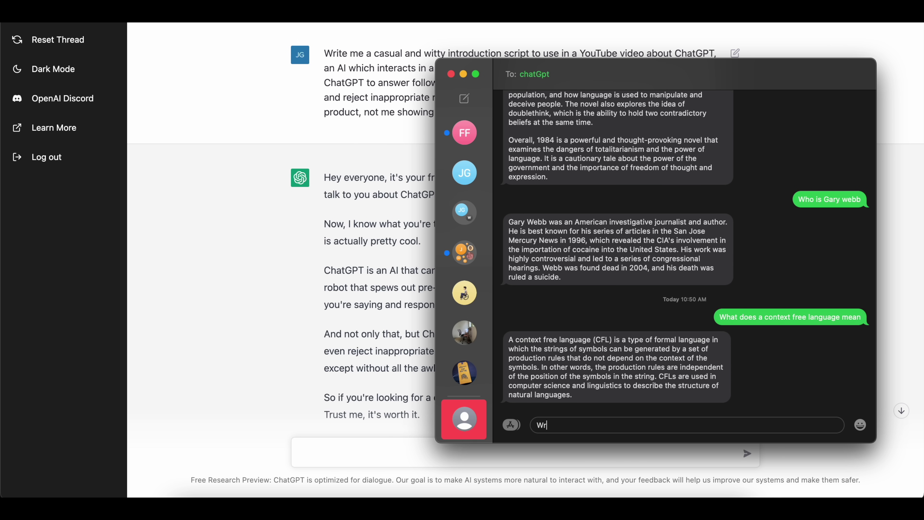
text(ite me a description about AI )
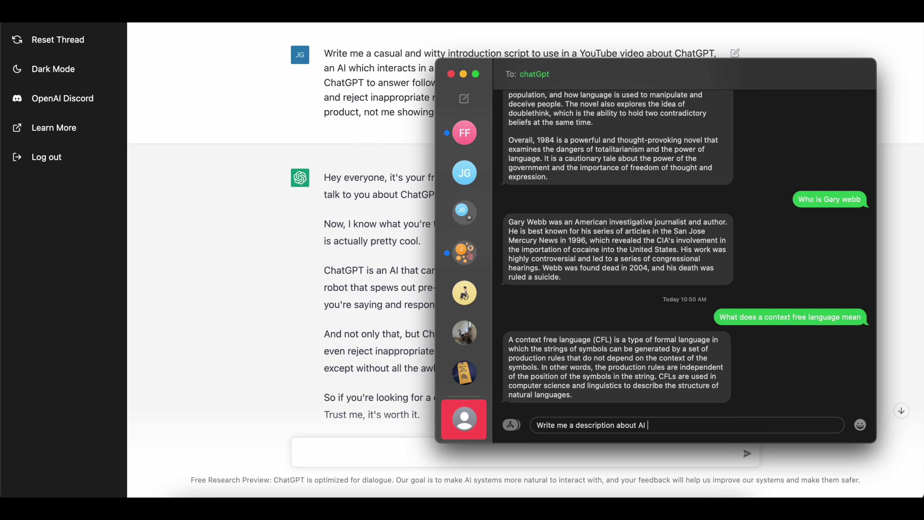
text(and how it will change the world but do it in)
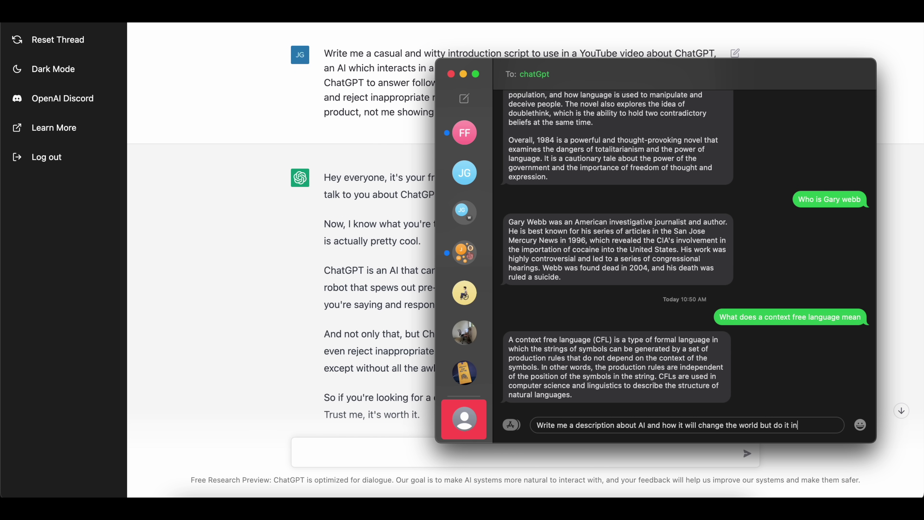
text( a Barack Obama voice)
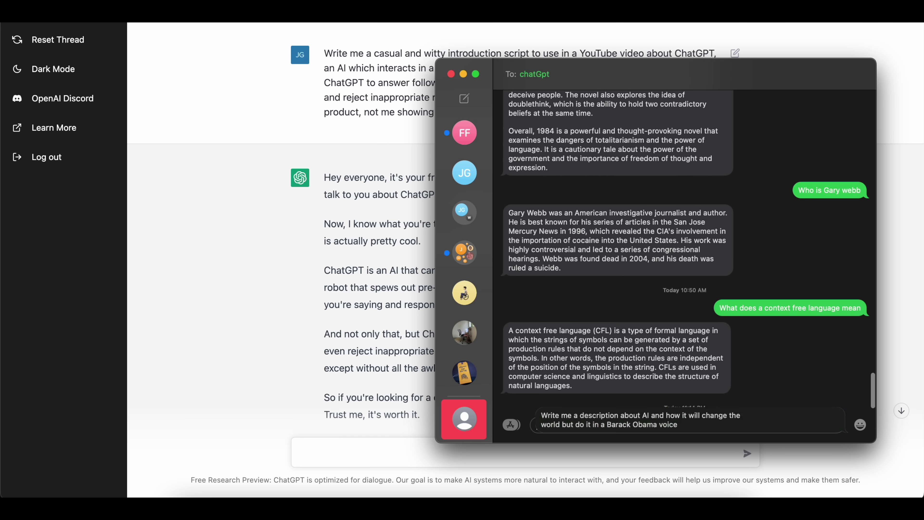
key(Return)
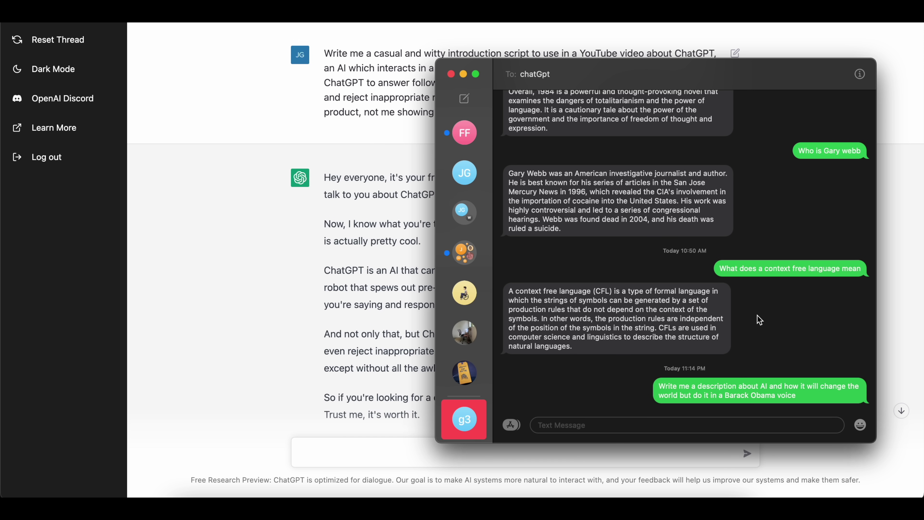
Move the Messages window up-left, read the Obama-style AI reply, then return to ChatGPT
scroll(760, 320, down, 1)
drag(784, 76, 631, 48)
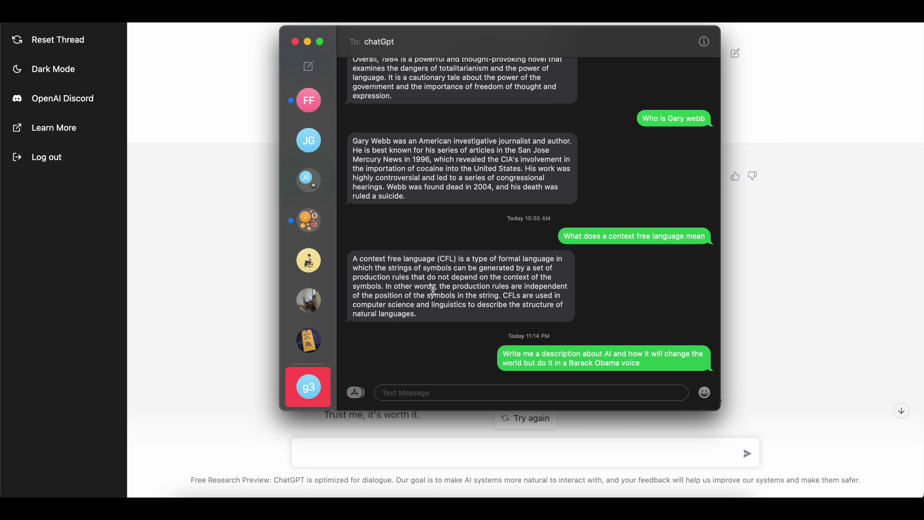
scroll(426, 303, down, 1)
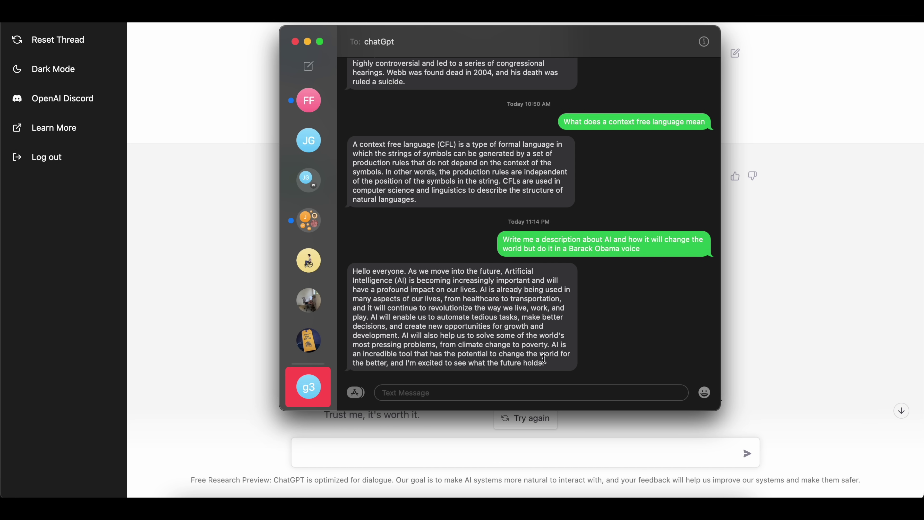
drag(544, 358, 398, 288)
click(398, 290)
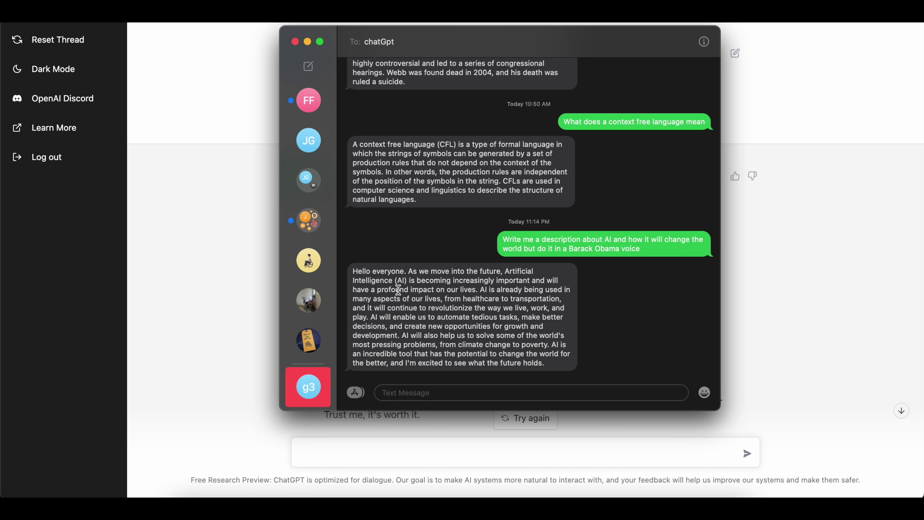
click(846, 242)
scroll(669, 253, down, 3)
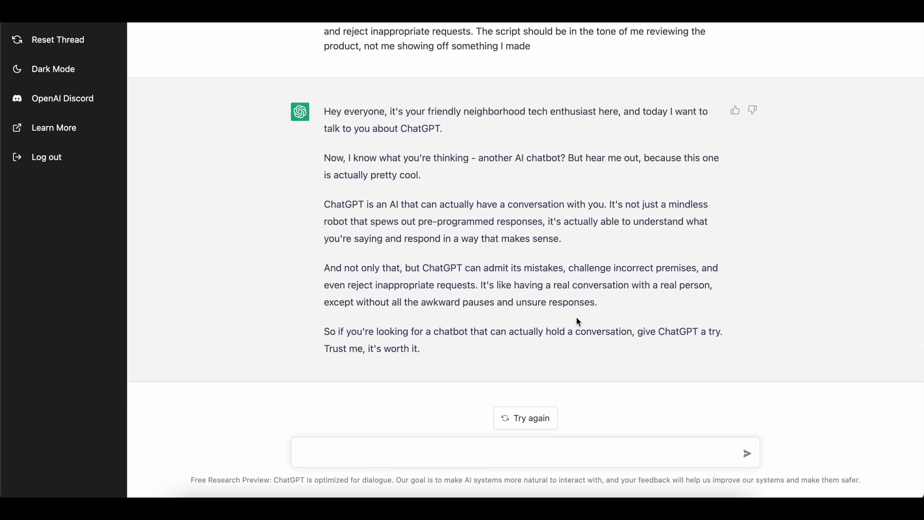
Move TextEdit's Untitled 7 use-case list to the right and highlight 'Explain Complicated Concepts'
click(686, 506)
drag(320, 8, 734, 92)
drag(536, 118, 832, 110)
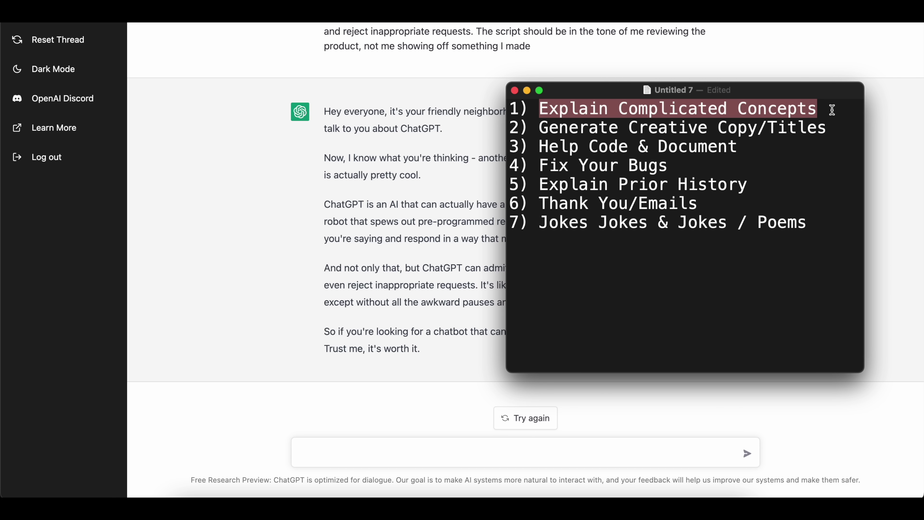
Ask how a computer connects to the internet for a middle schooler, then request a very formal definition
click(374, 229)
click(341, 447)
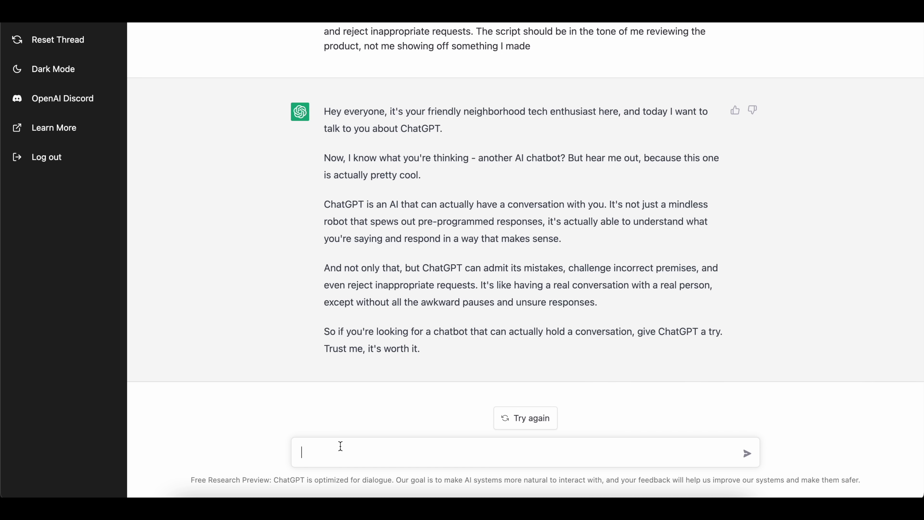
text(Can you explain how a comput)
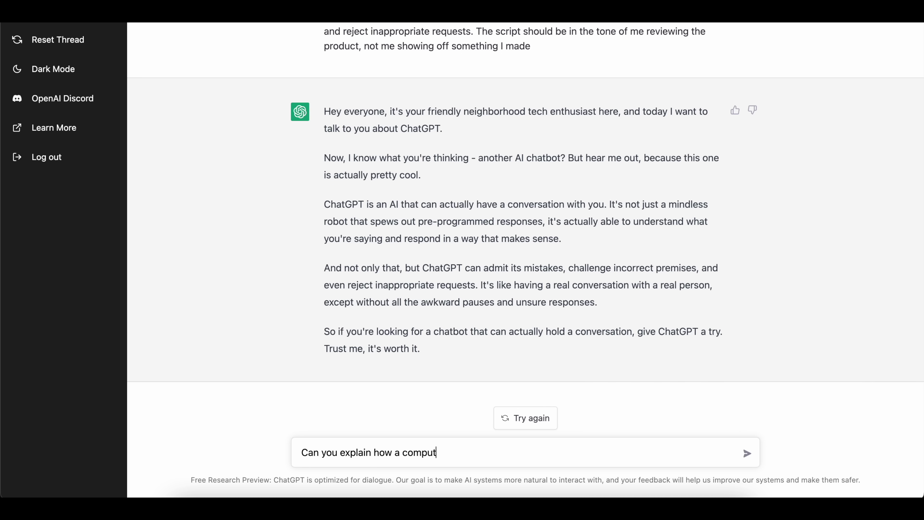
text(er connects to the internet)
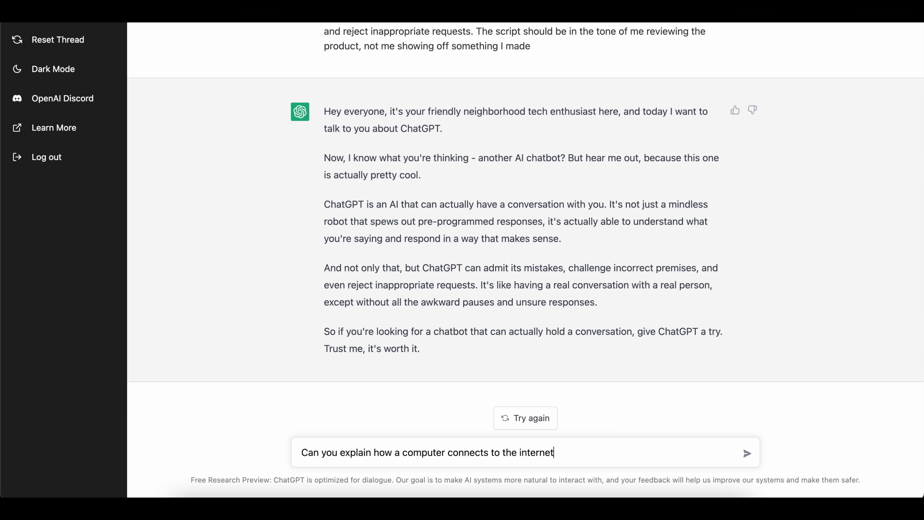
text( but pretend I'm)
key(BackSpace)
key(BackSpace)
text('m a middle schooler)
key(Return)
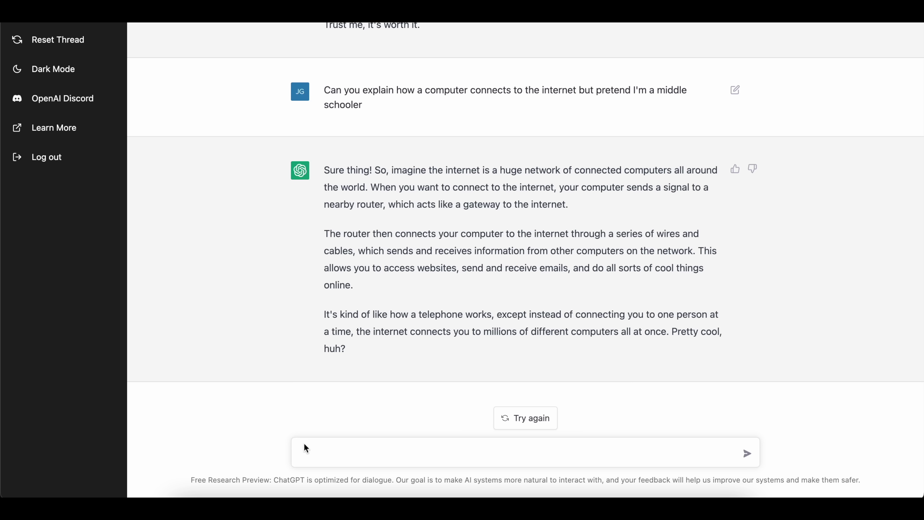
text(ok, now turn this into a very for)
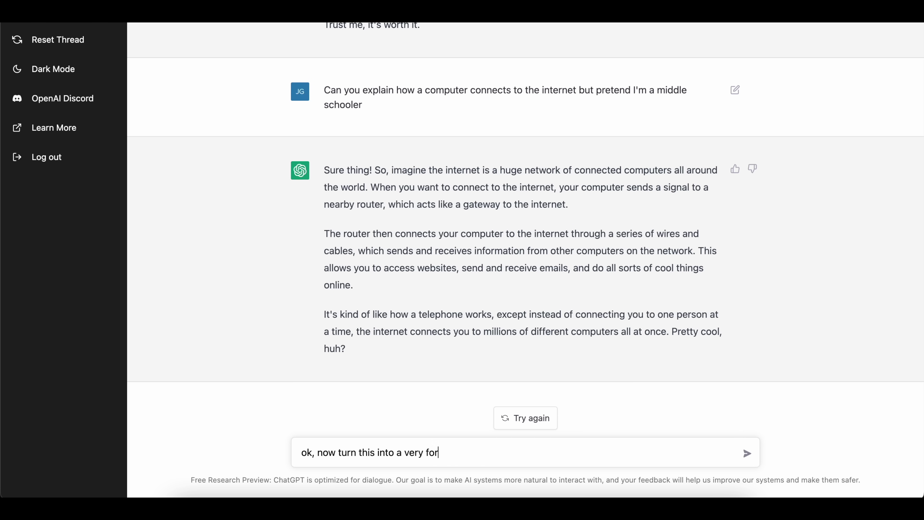
text(mal definition)
key(Return)
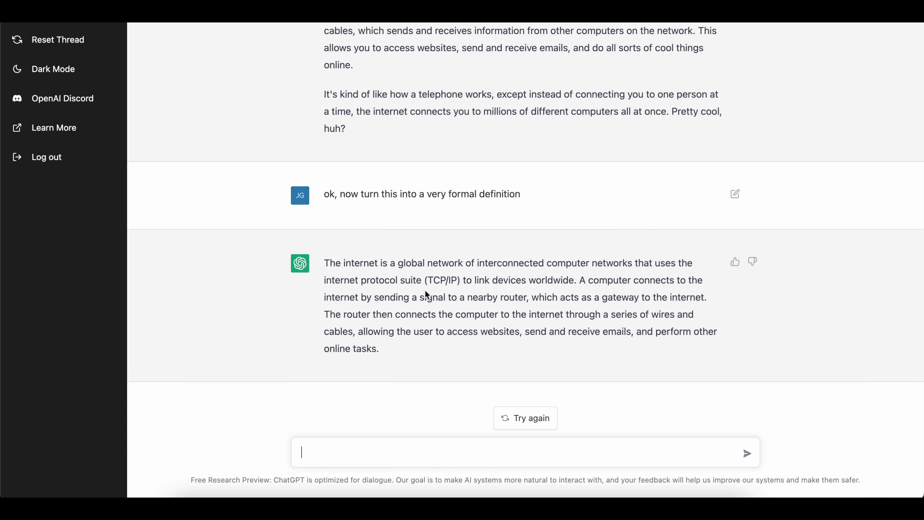
Highlight TCP/IP in the answer, then ask ChatGPT to explain what a black hole is
drag(426, 281, 491, 282)
click(491, 283)
mouse_move(428, 283)
mouse_down()
mouse_move(459, 281)
mouse_move(427, 282)
mouse_up()
click(427, 282)
click(390, 448)
text(can o)
text(ou explain what a black hole is )
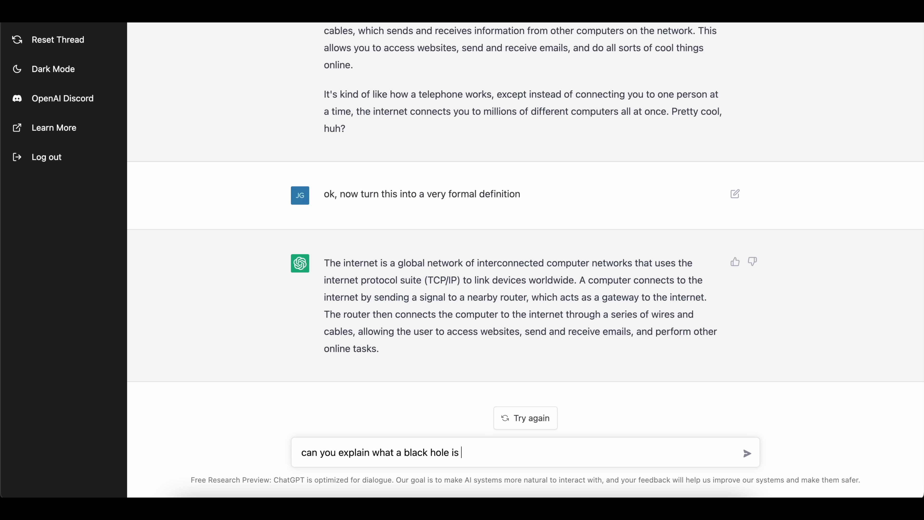
text(but oprete)
key(BackSpace)
key(BackSpace)
text(pretend you)
key(Return)
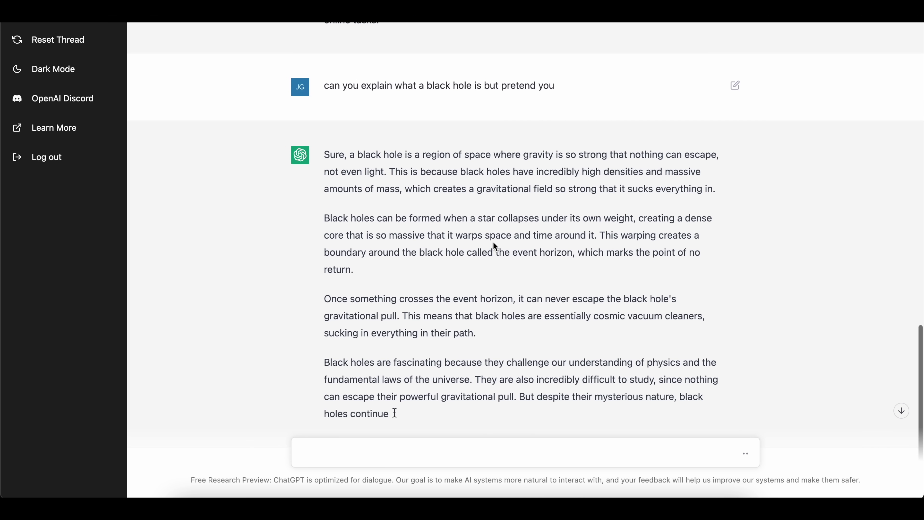
Edit the black hole question to add 'talking to a room of grandparents' and resubmit it
click(735, 72)
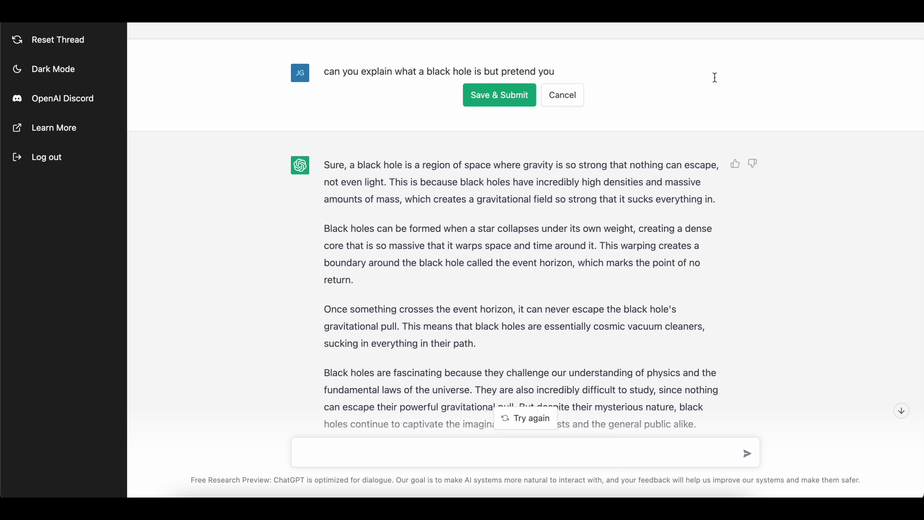
click(562, 71)
text('re talking to a room of grandparents)
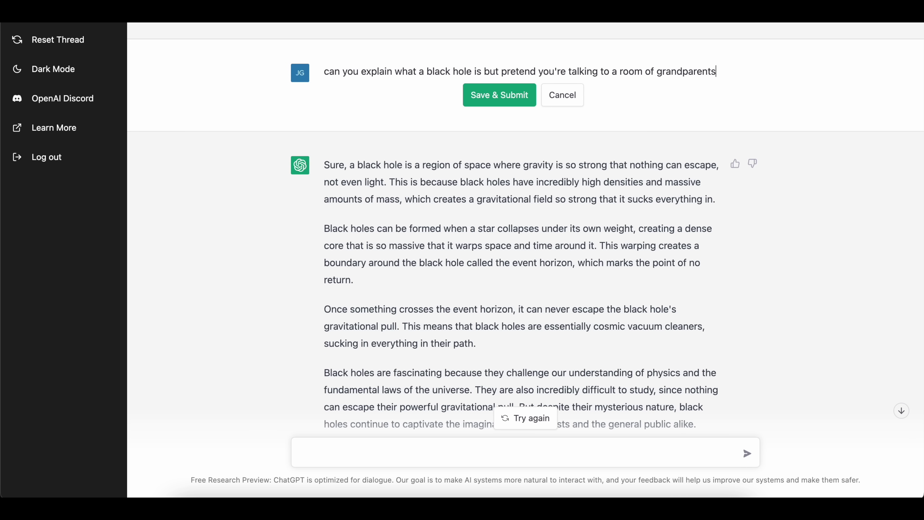
key(Return)
key(BackSpace)
click(521, 96)
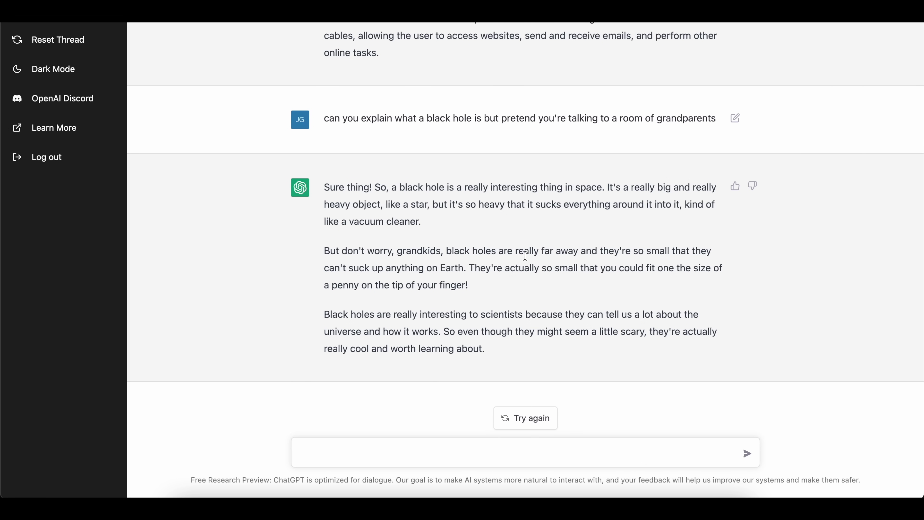
After checking the penny-sized black hole claim, ask 'when did scientists discover them?'
scroll(525, 256, up, 9)
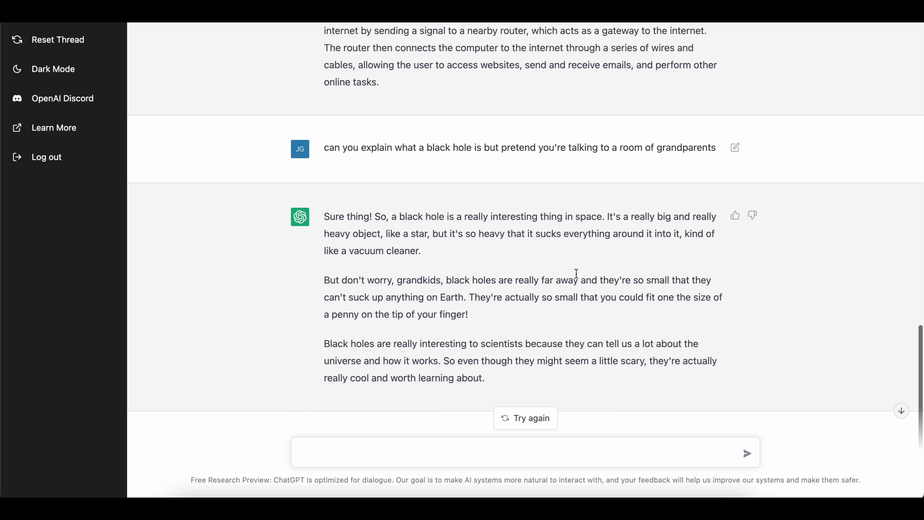
scroll(576, 277, down, 9)
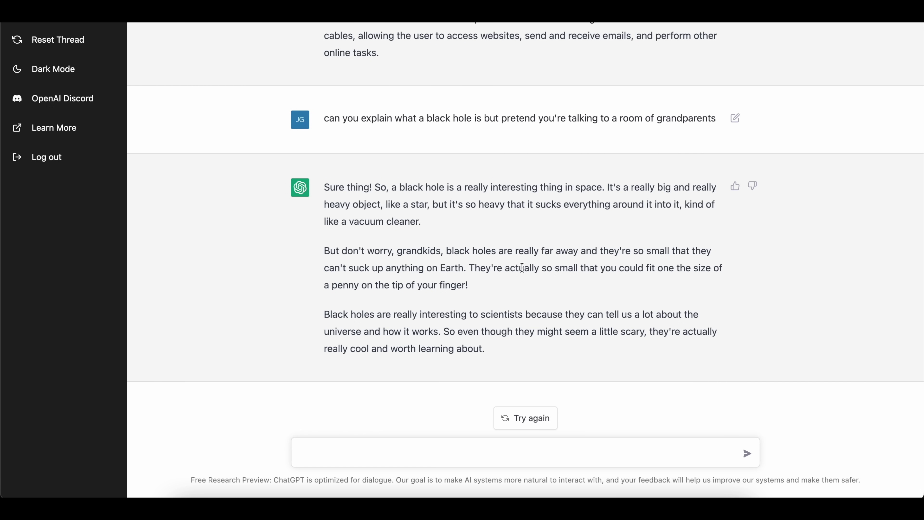
drag(474, 268, 480, 287)
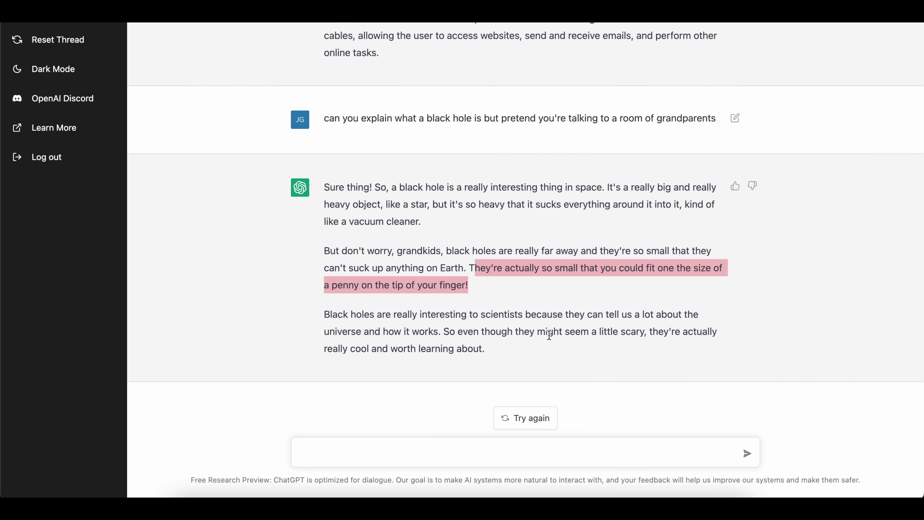
click(388, 347)
click(396, 452)
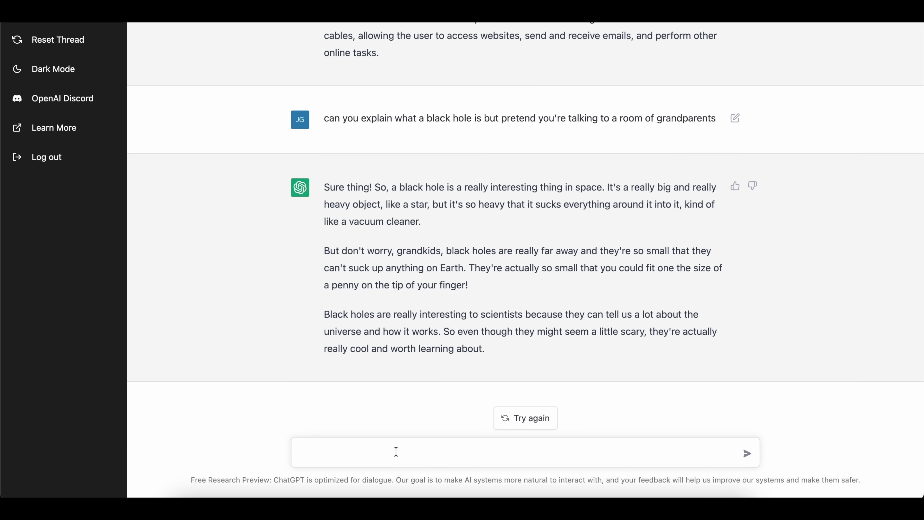
text(when did scientists)
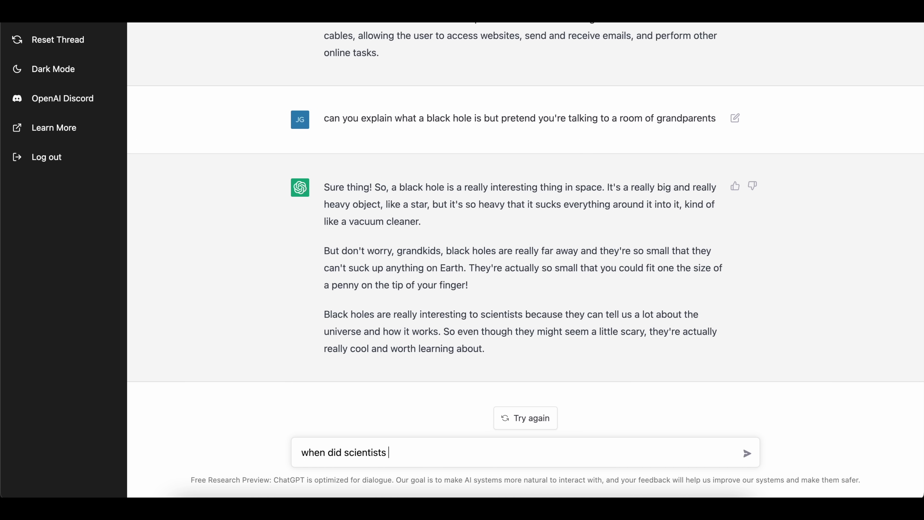
text( discover them?)
key(Return)
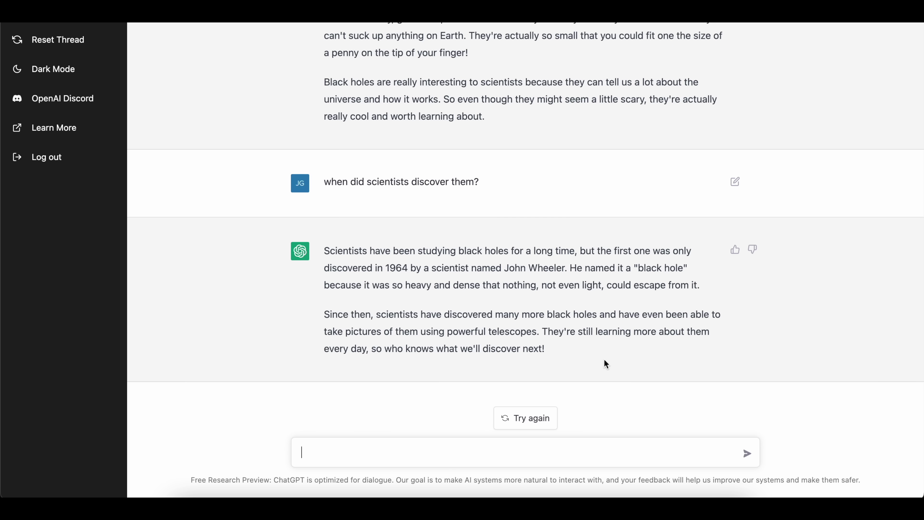
click(686, 508)
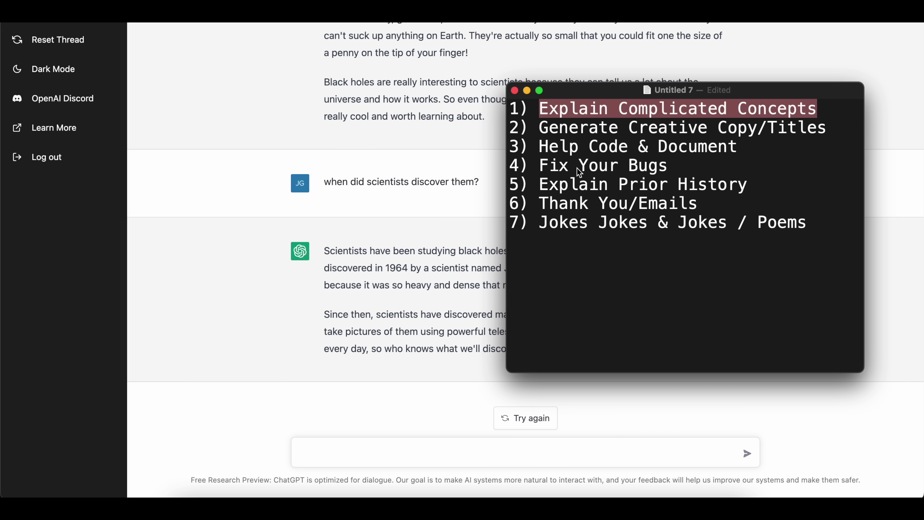
mouse_move(540, 128)
mouse_down()
mouse_move(833, 126)
mouse_move(629, 145)
mouse_move(543, 128)
mouse_up()
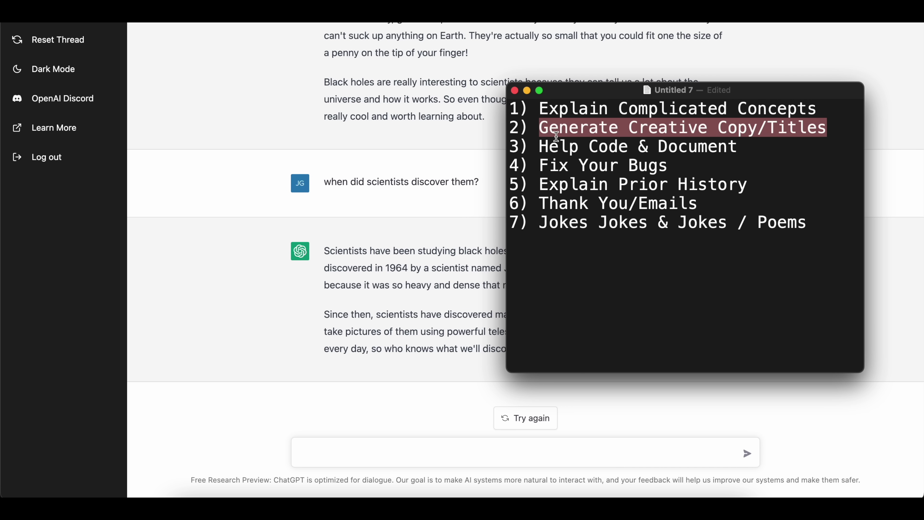
Request 10 creative, eye-catching blog post titles about how AI will change the world
click(372, 389)
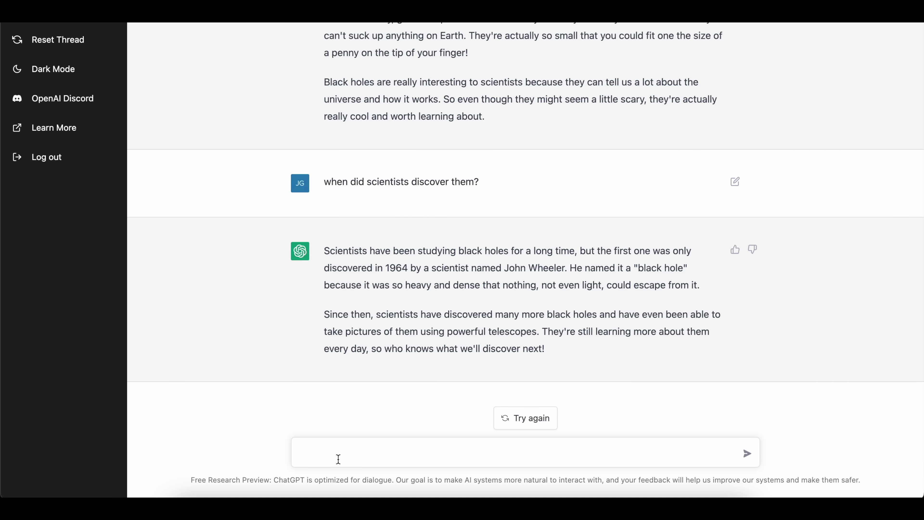
text(Genere)
text(te me 10 blog post titles about )
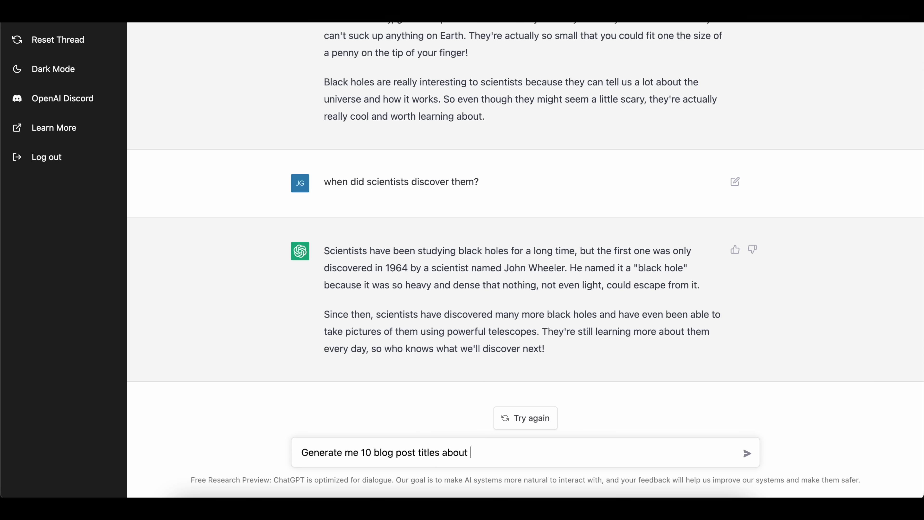
text(How AI will change the world)
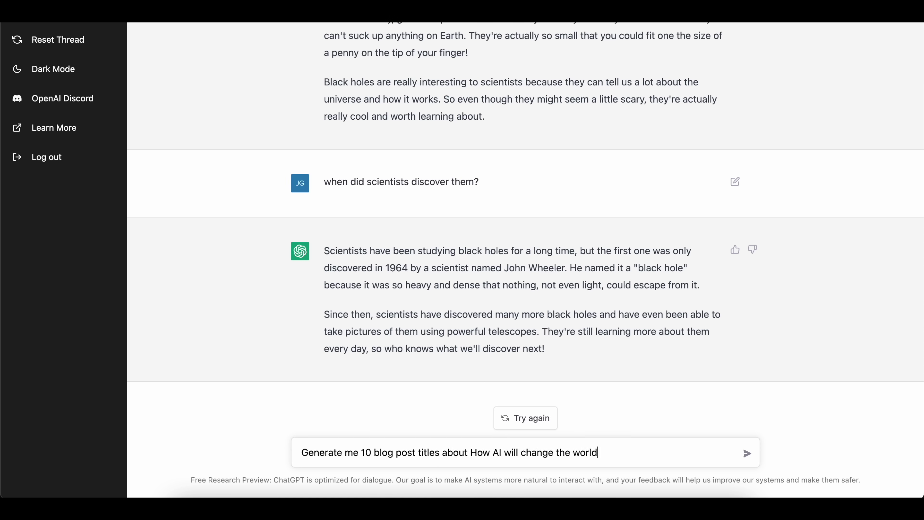
text(. Make the titles very creati)
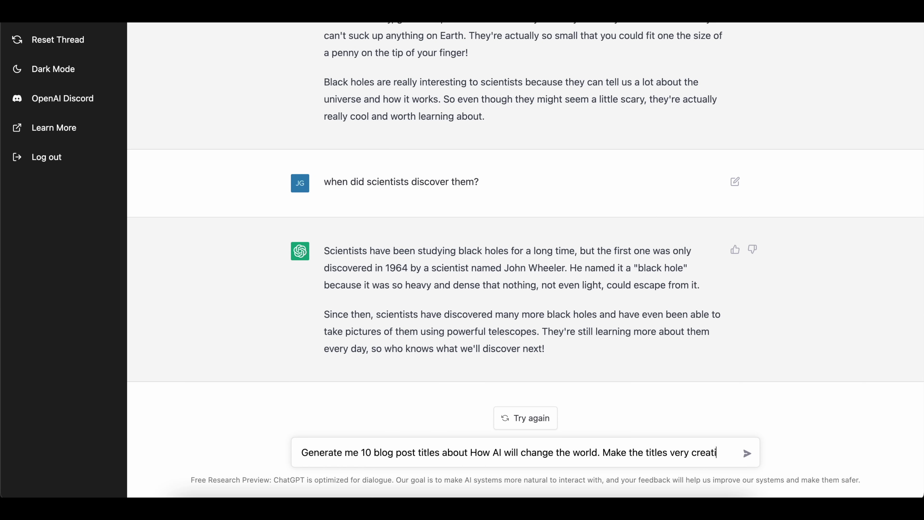
text(ve and eye catching)
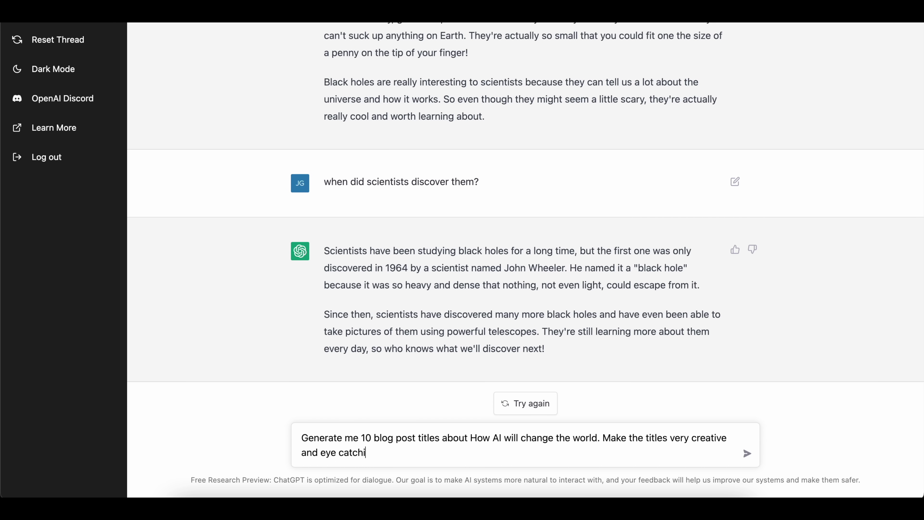
key(Return)
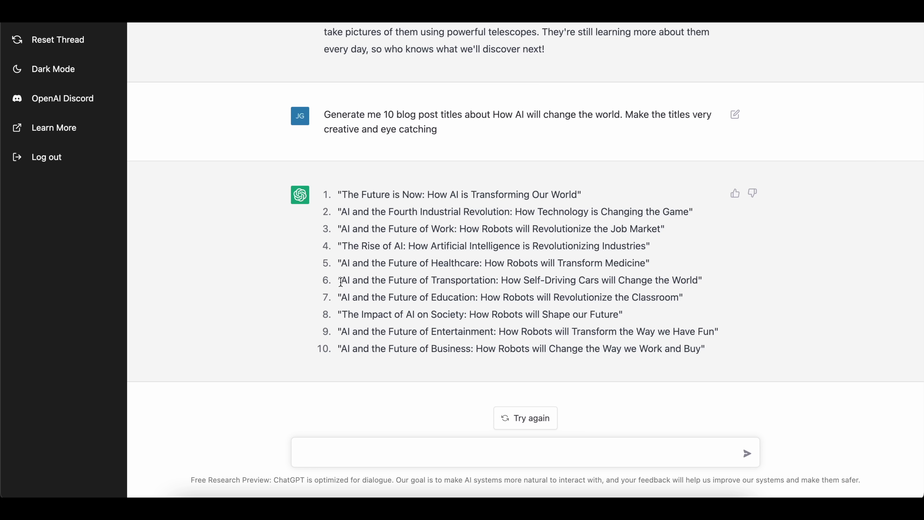
Highlight the sixth and fourth titles in the returned list
drag(342, 281, 500, 281)
click(446, 273)
drag(432, 279, 697, 277)
click(697, 277)
drag(338, 246, 648, 246)
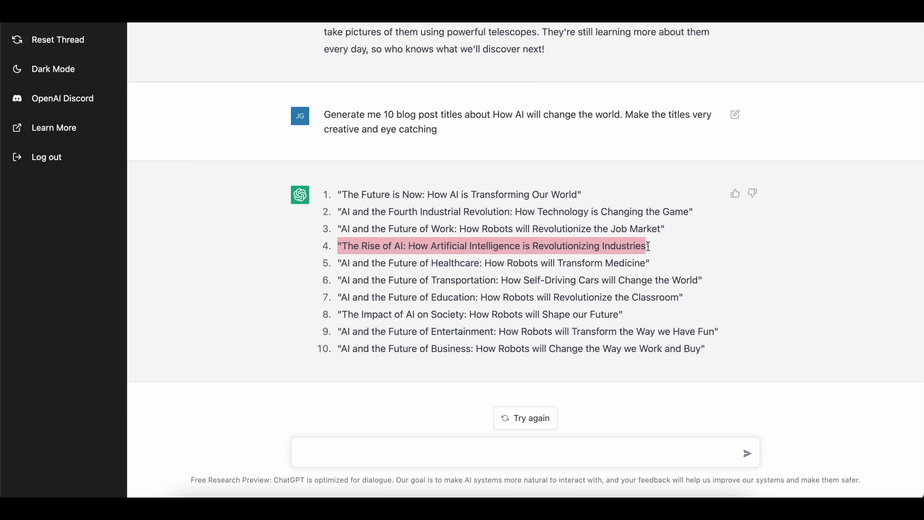
click(531, 257)
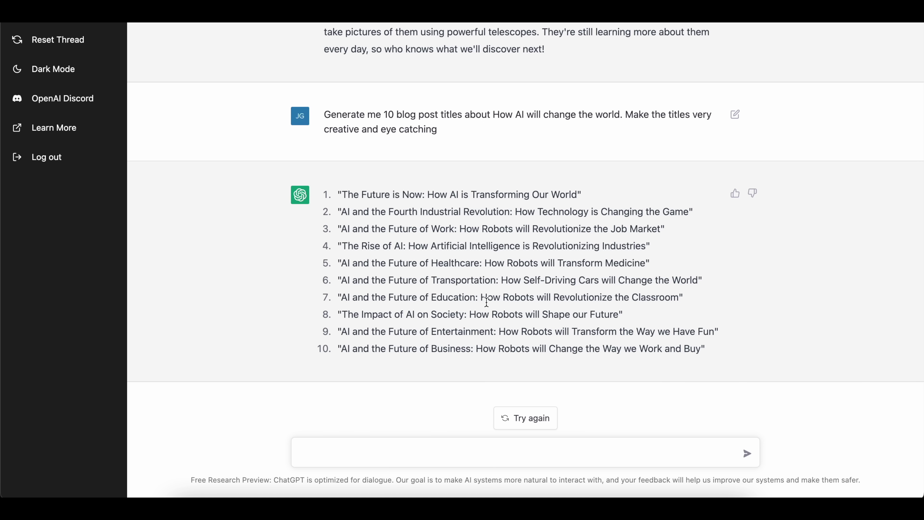
click(405, 454)
Ask for less formal titles, then select the first one, 'AI is Taking Over'
text(can you make them less c)
text(or)
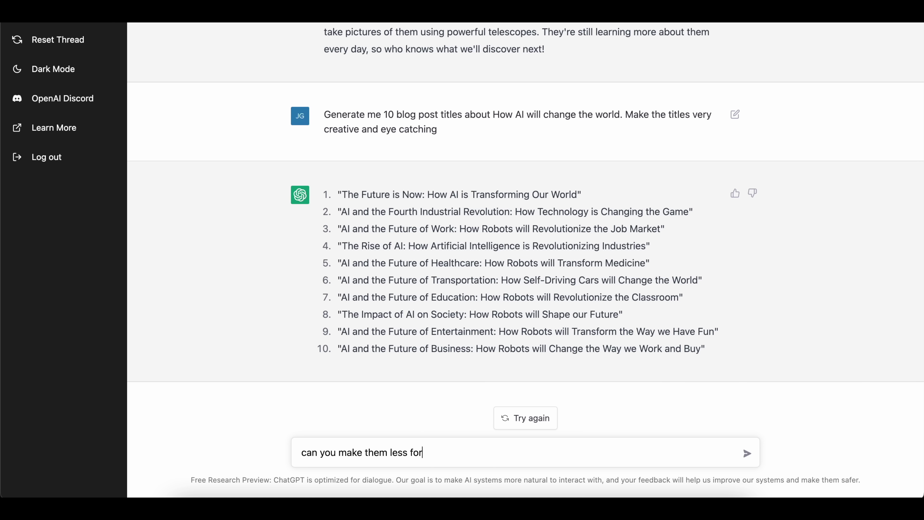
text(mal)
key(Return)
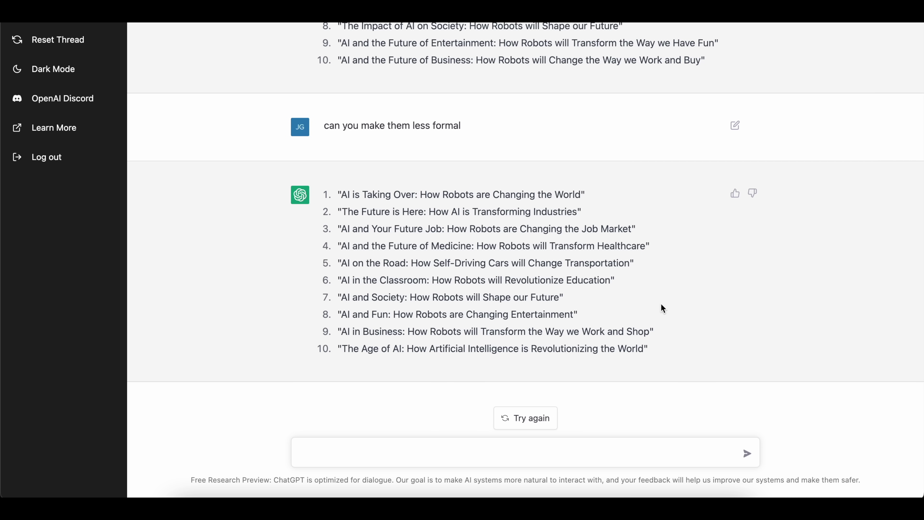
scroll(667, 300, up, 10)
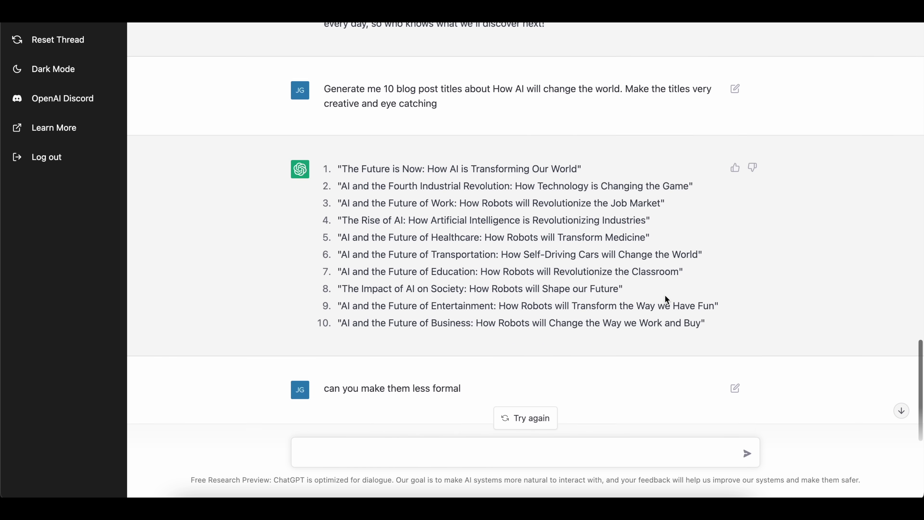
scroll(466, 243, down, 10)
scroll(454, 275, up, 8)
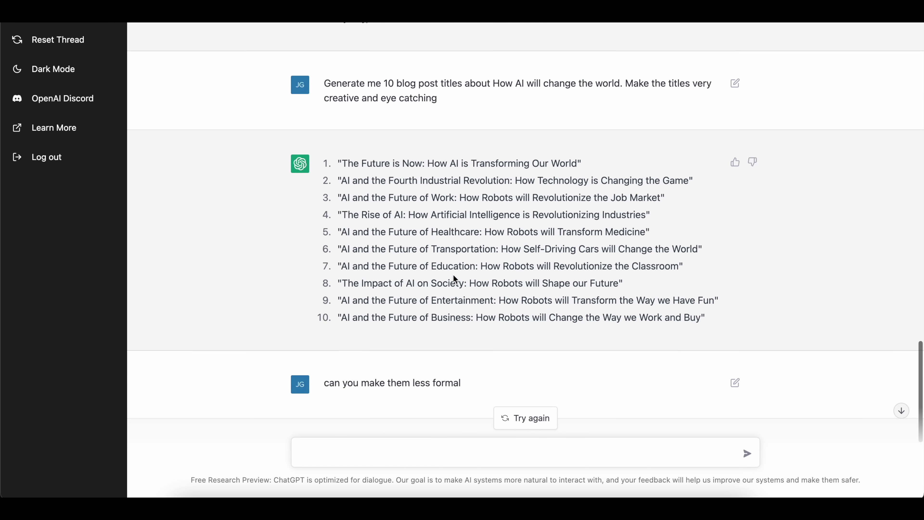
scroll(417, 340, down, 8)
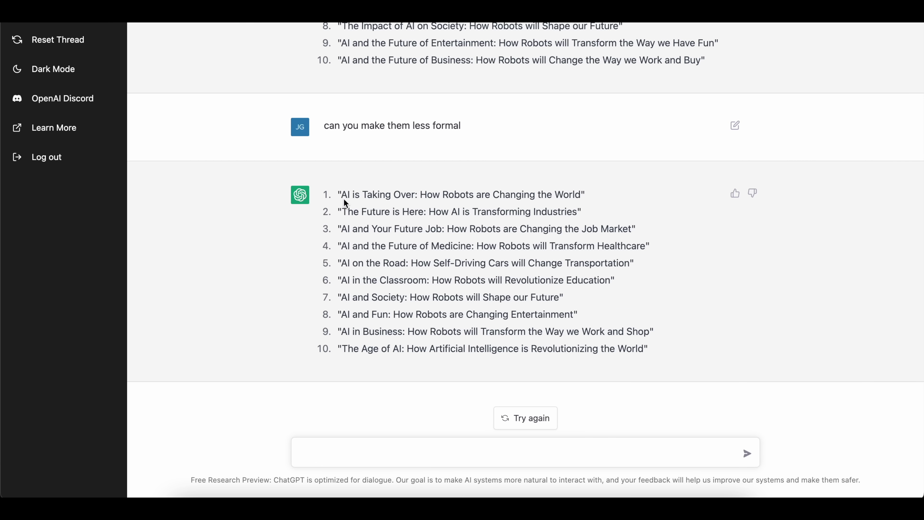
drag(341, 195, 583, 194)
key(super+c)
Request a blog post introduction for the article 'AI is Taking Over: How Robots are Changing the World'
click(430, 450)
text(Write me a blog post introduction about)
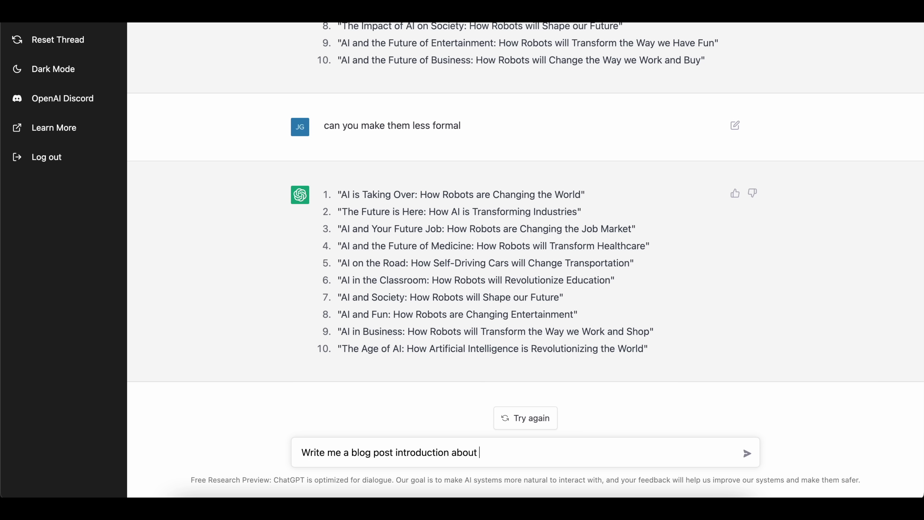
key(super+v)
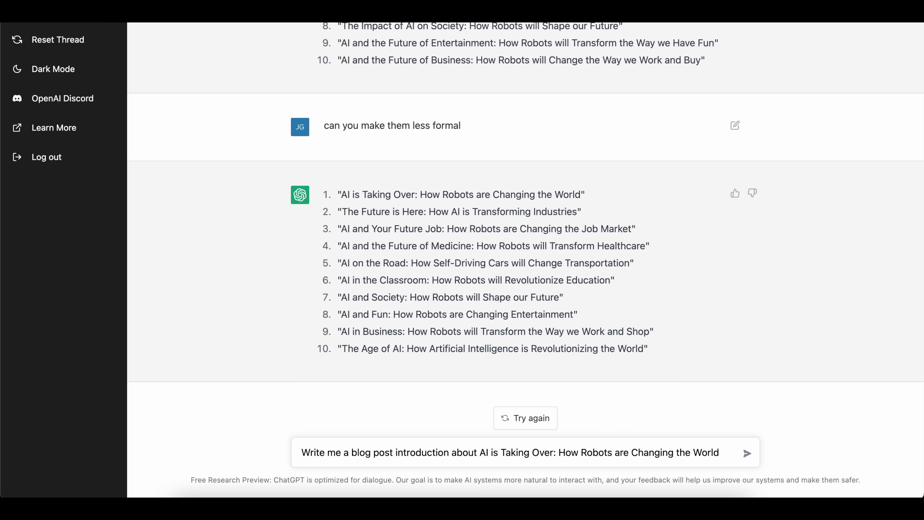
click(482, 453)
text(an article titled)
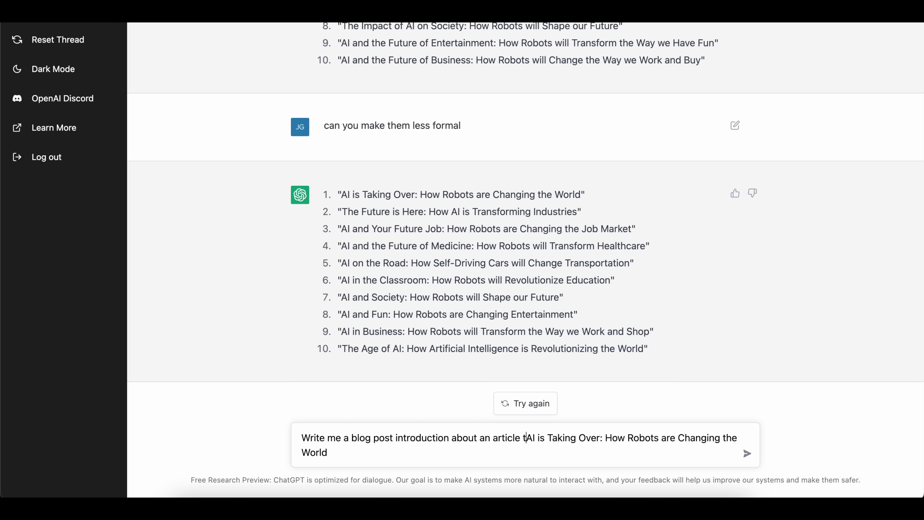
text( ")
key(Return)
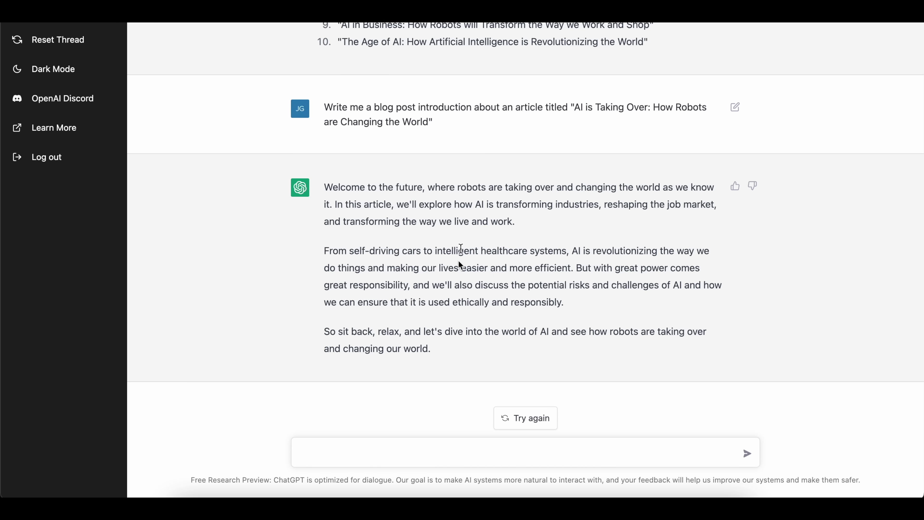
Highlight the introduction's opening paragraph and the start of its second paragraph
drag(324, 188, 544, 223)
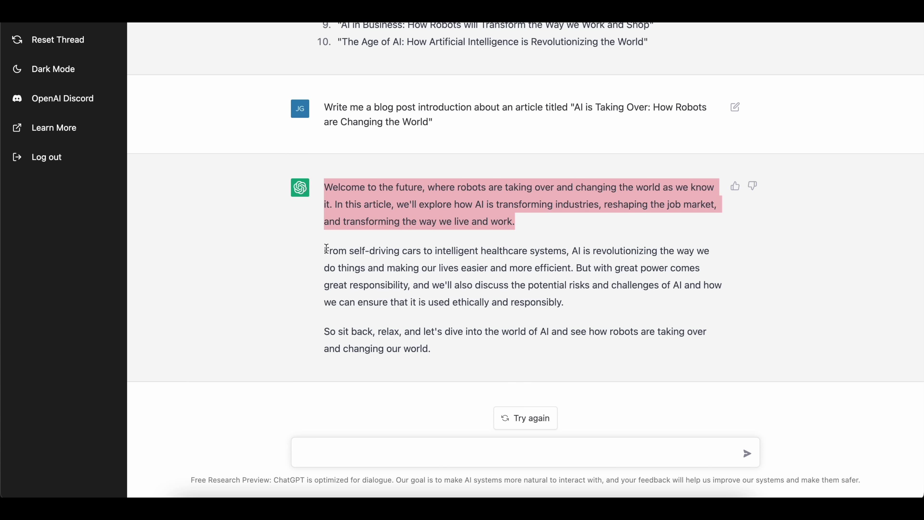
drag(317, 251, 570, 250)
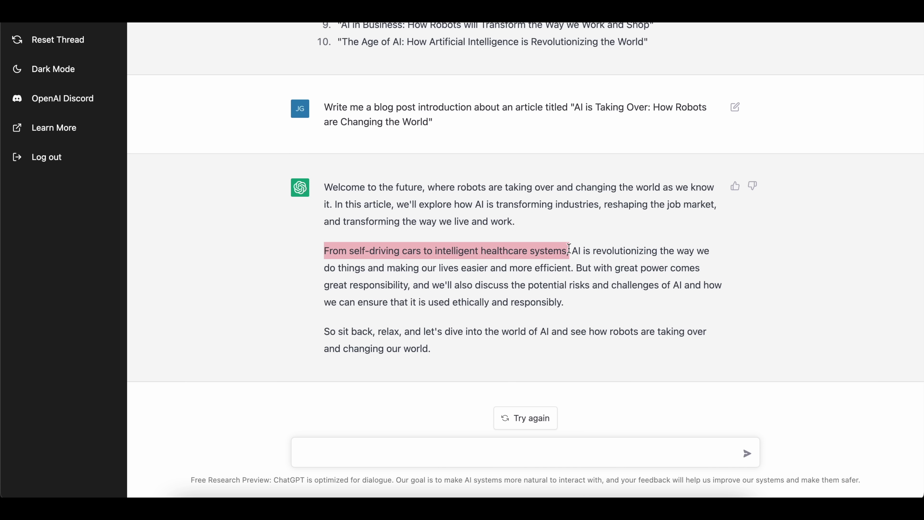
click(569, 249)
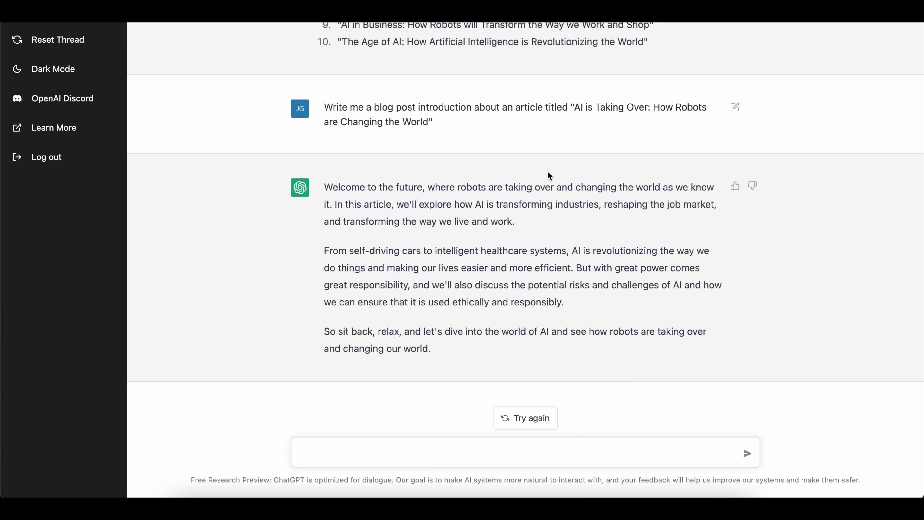
click(687, 508)
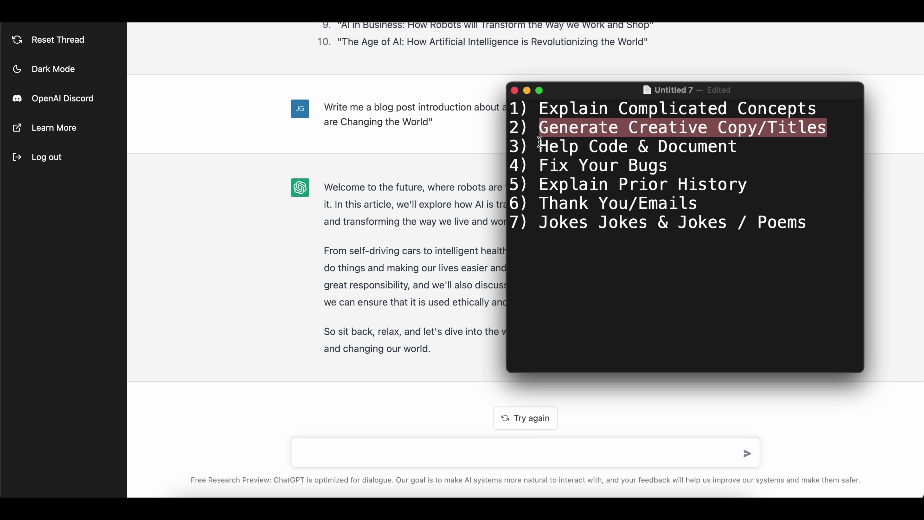
drag(540, 142, 762, 144)
click(541, 166)
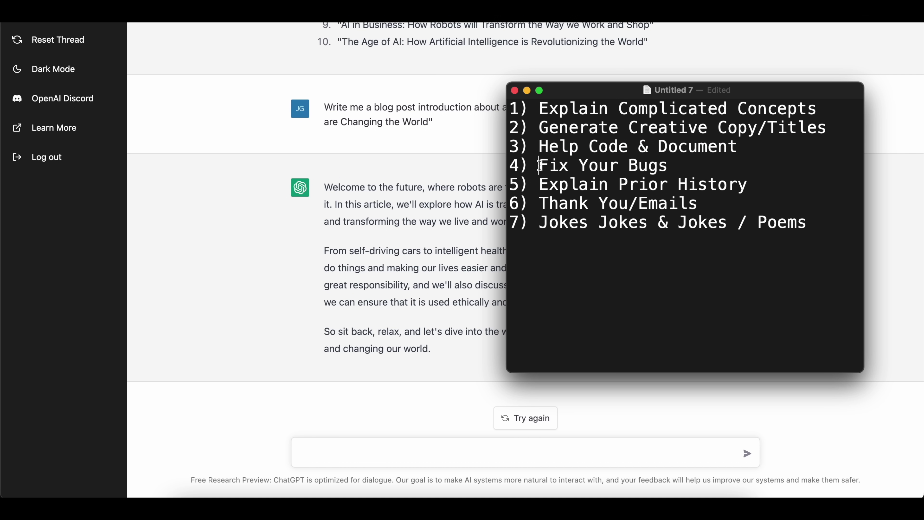
drag(540, 166, 509, 146)
click(675, 165)
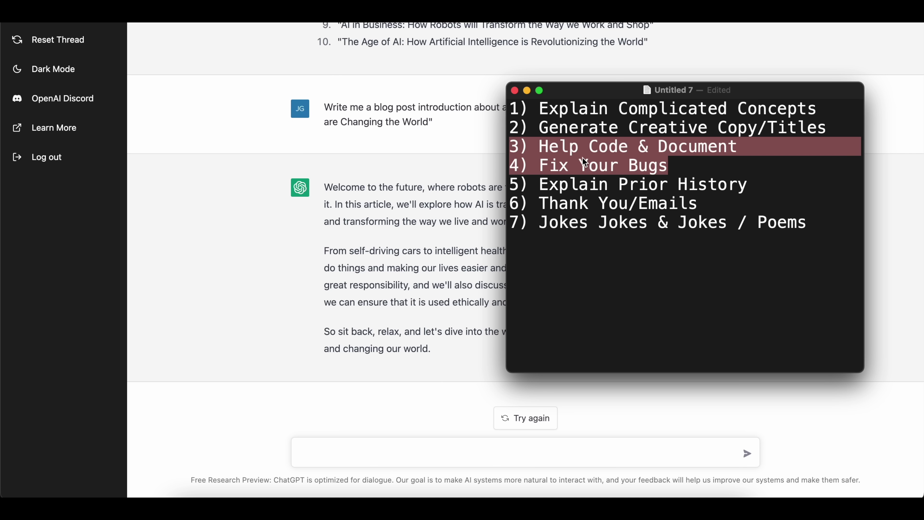
click(361, 442)
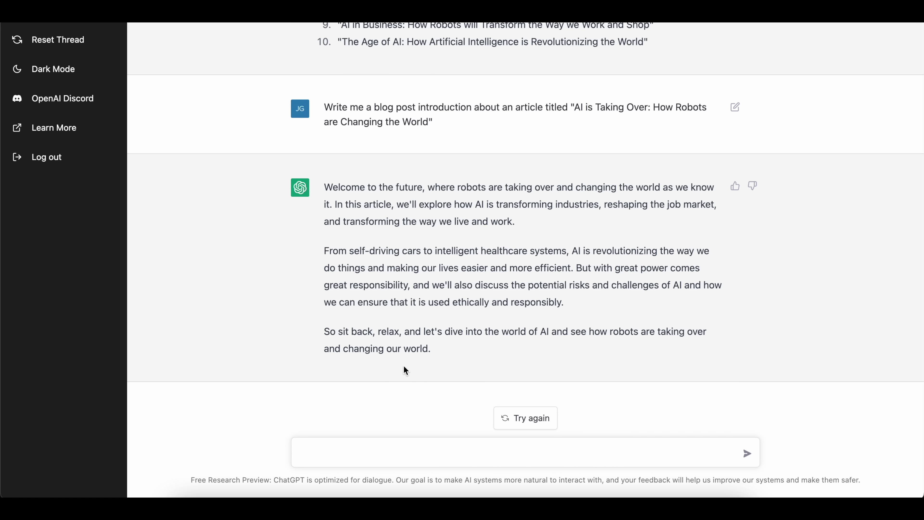
Ask ChatGPT 'Explain the MPMediaLibrary in Swift'
scroll(418, 219, up, 5)
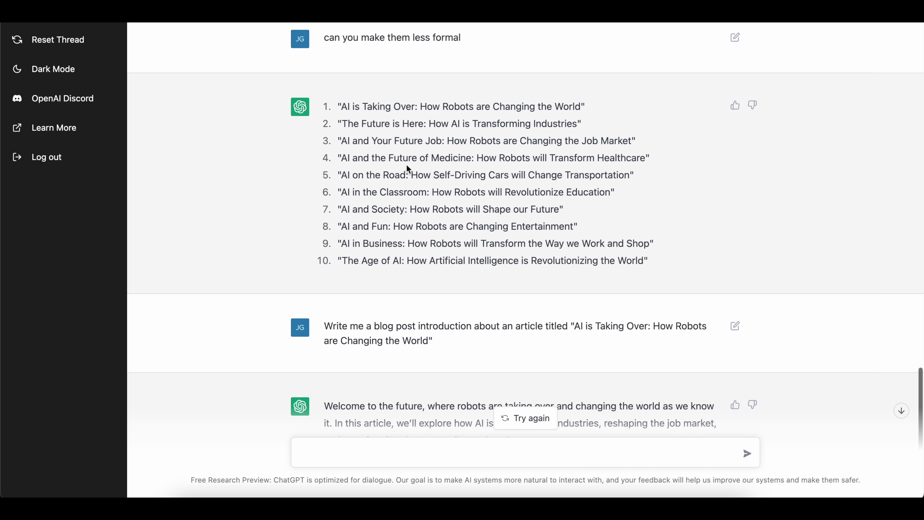
scroll(407, 165, down, 5)
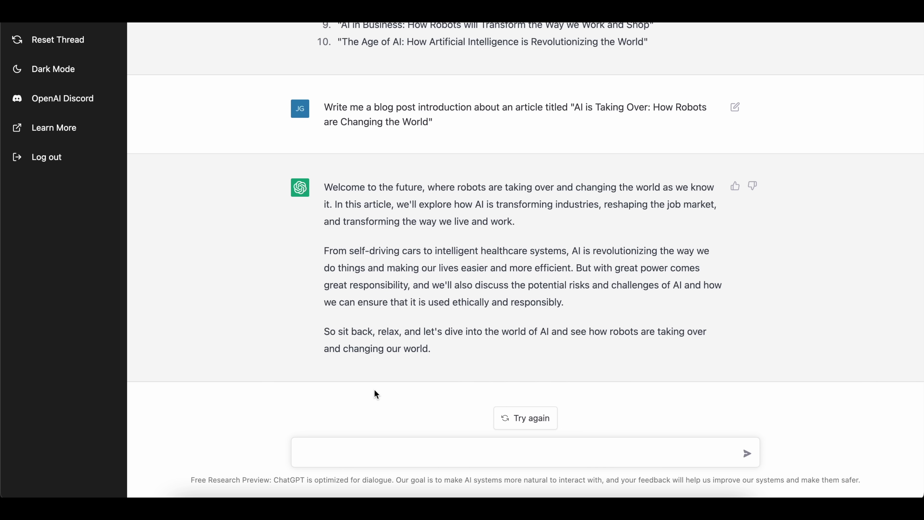
text(Explain the MPMedia)
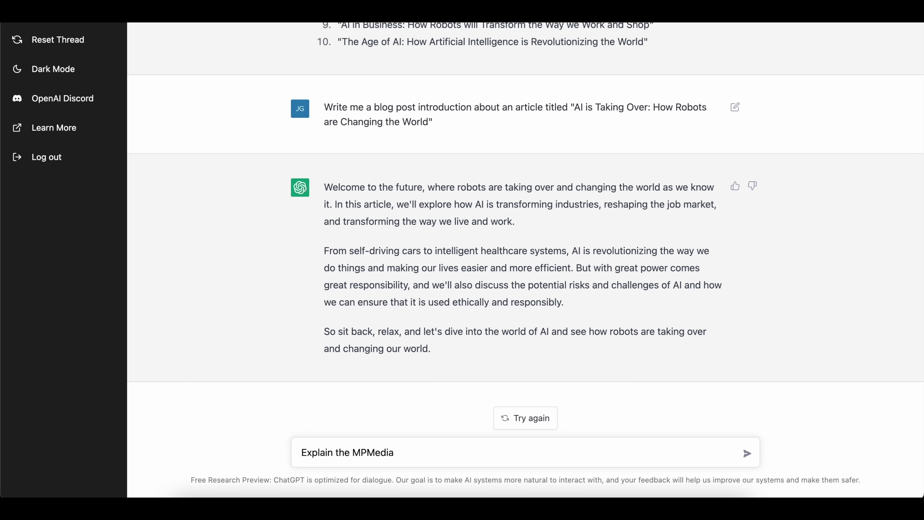
text(Library in Swift)
key(Return)
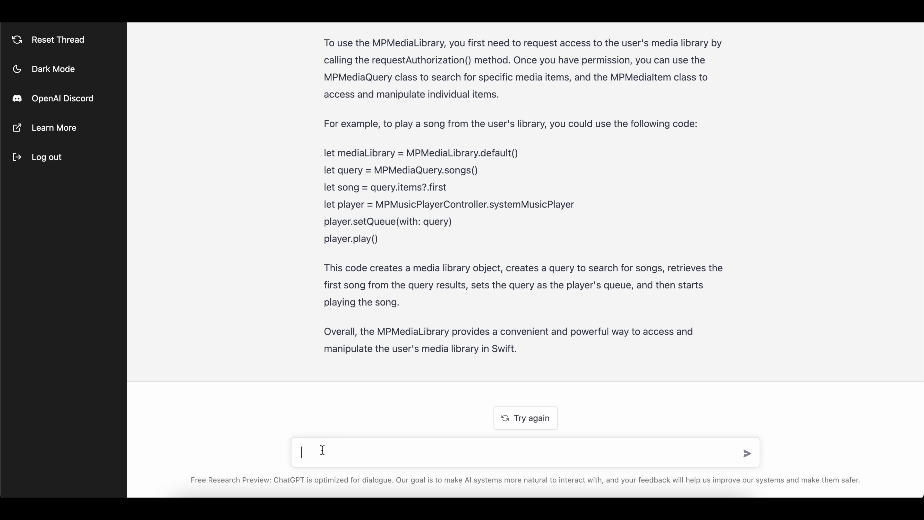
Ask ChatGPT to search the iTunes library with MPMediaLibrary for a song called 'Hello' and print its play count
text(can you search my itunes library with MP)
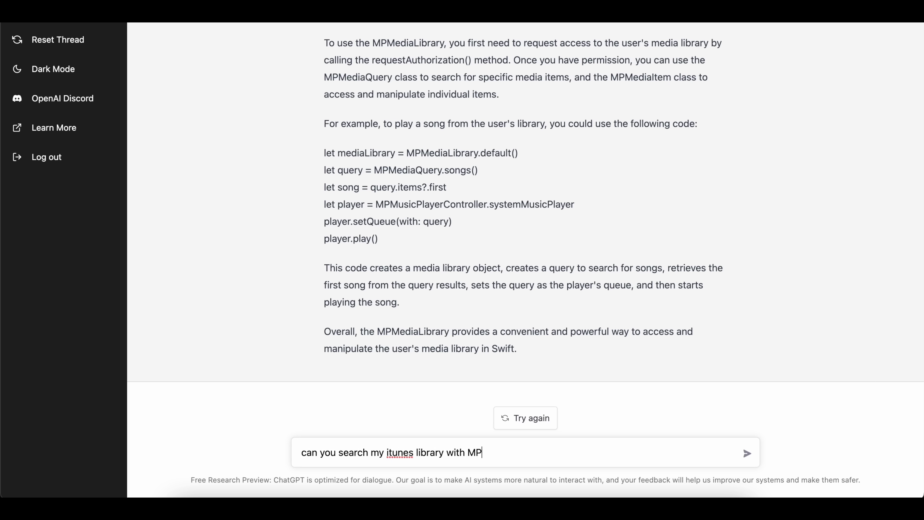
text(MediaLibrary for a son)
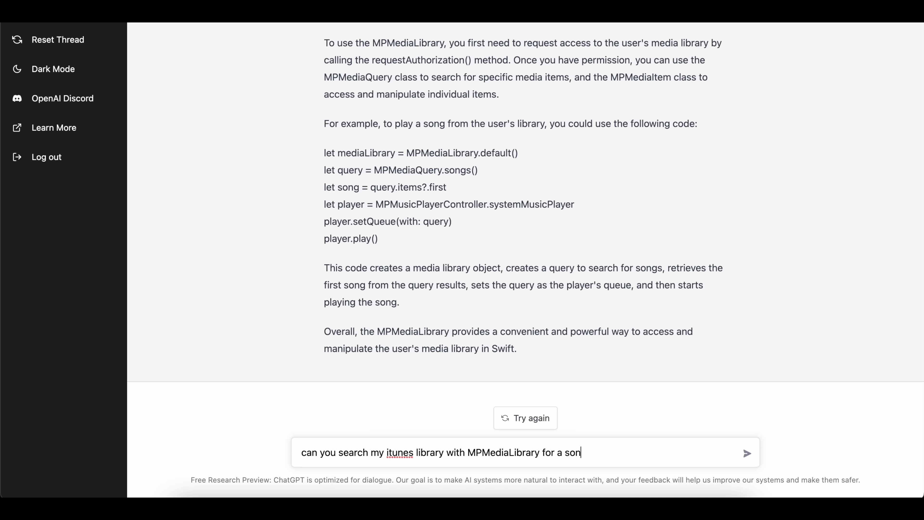
text(g called "Hello" an)
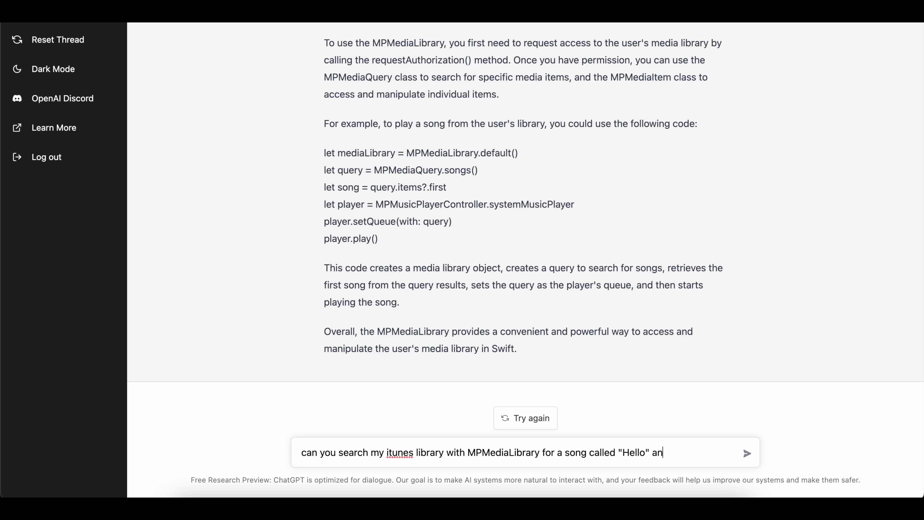
text(d return how many plays it has)
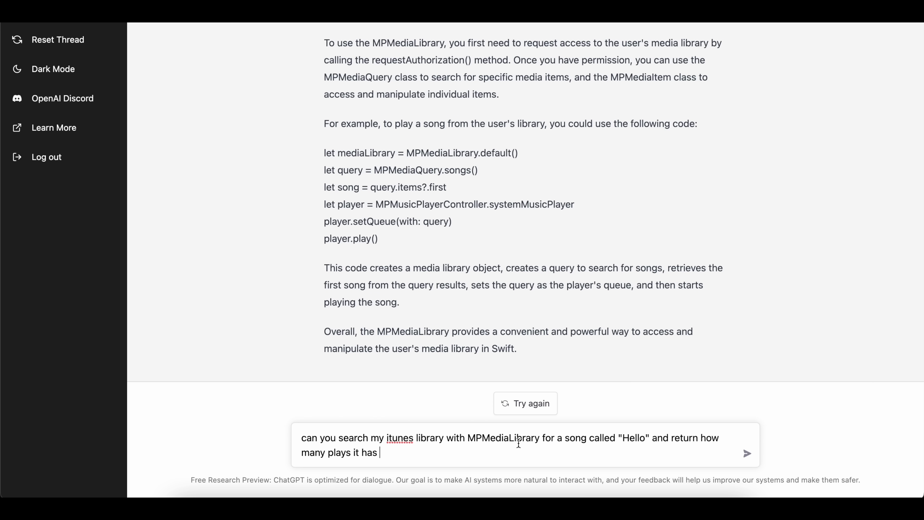
double_click(693, 439)
text(print)
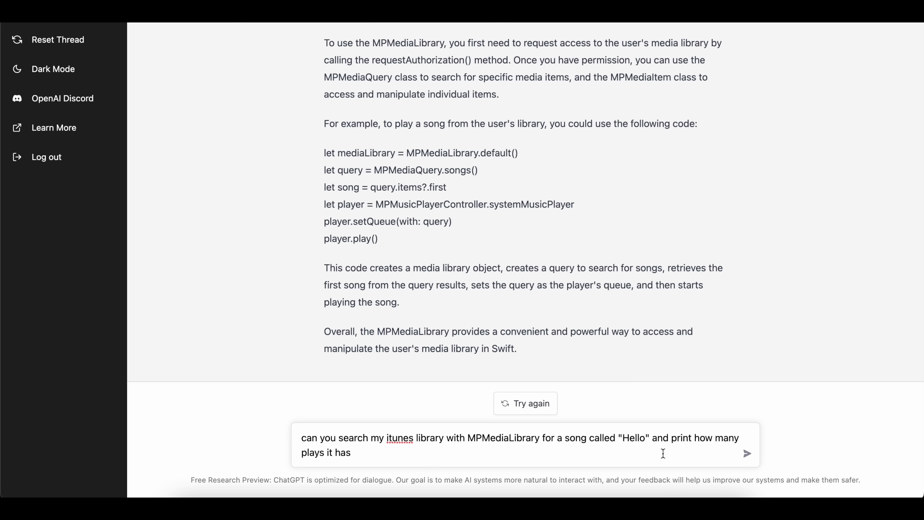
text(to)
key(Return)
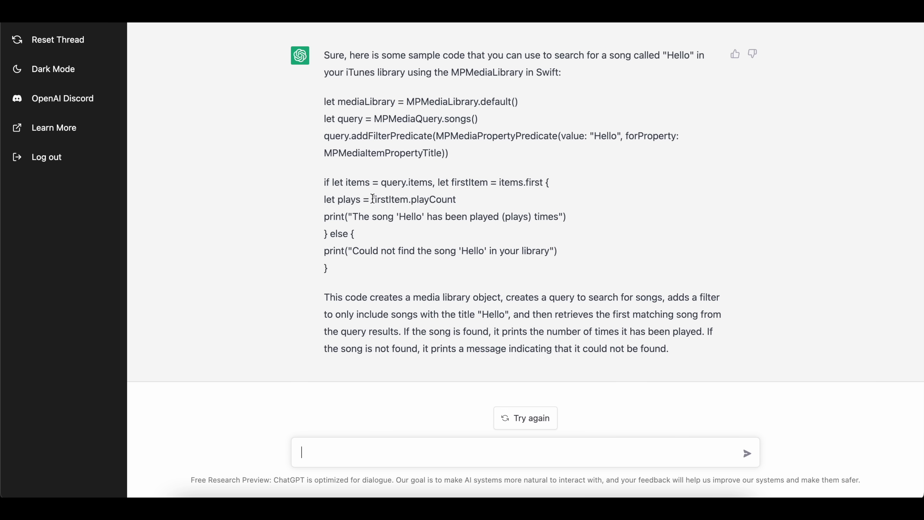
Highlight the play-count and printed-message lines in the Swift reply
drag(371, 200, 461, 202)
click(462, 202)
drag(354, 216, 500, 216)
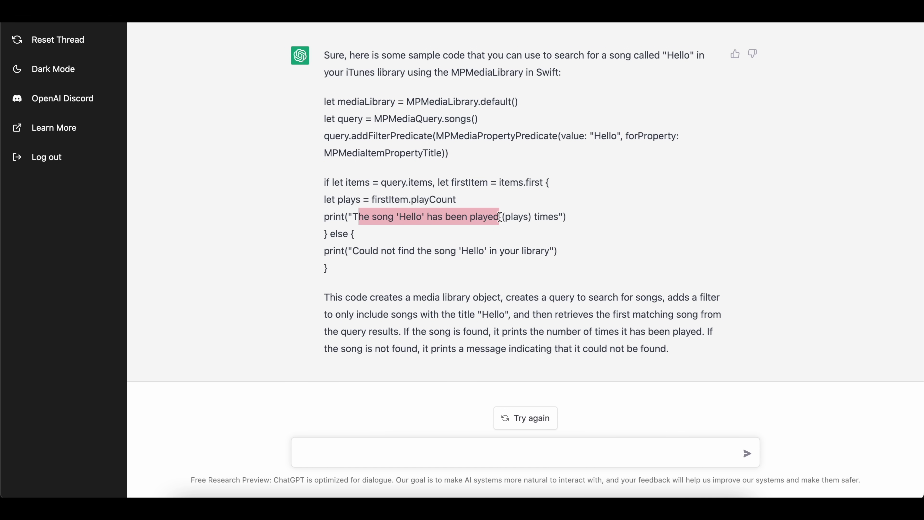
click(499, 216)
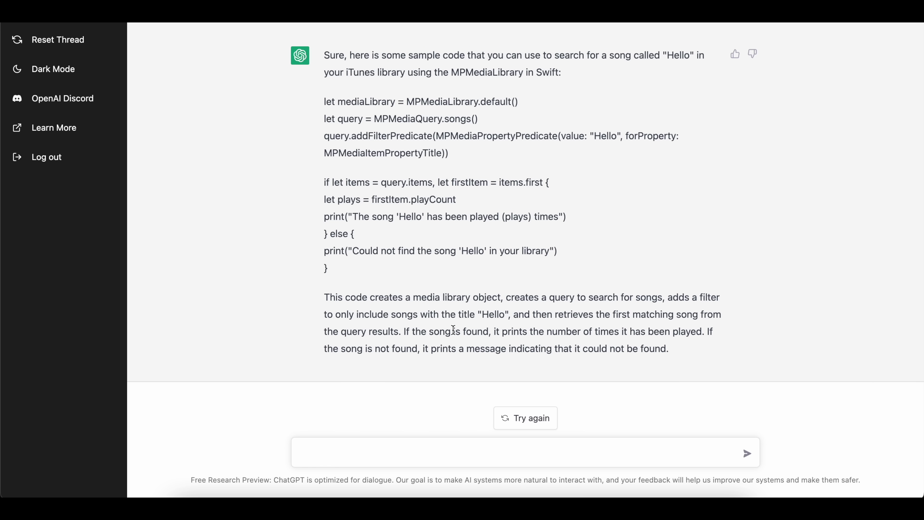
Request a WordPress PHP function that gets the date a post was modified
text(Can you generate me )
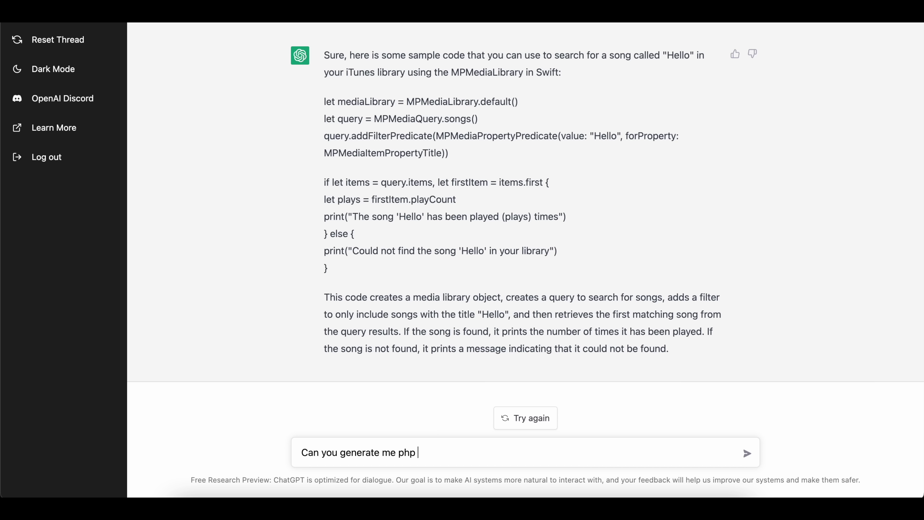
text(a wordpress ph)
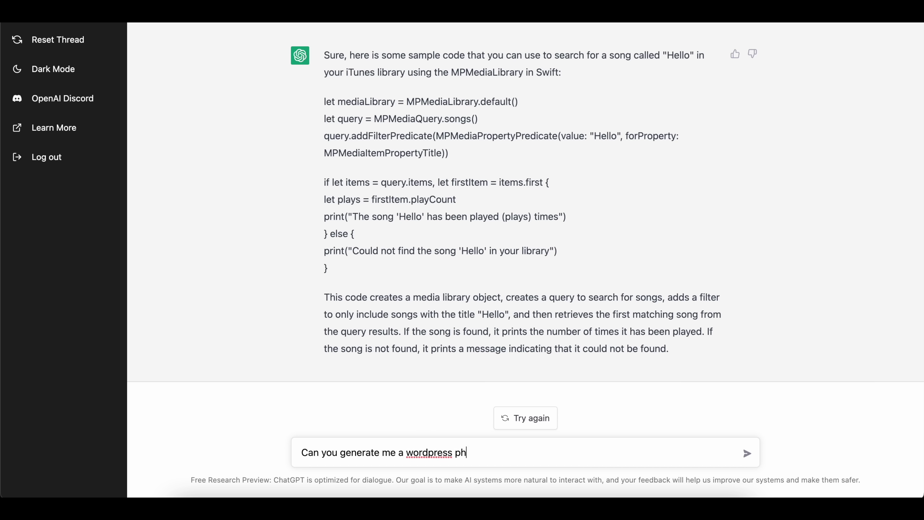
text(p function to get the da)
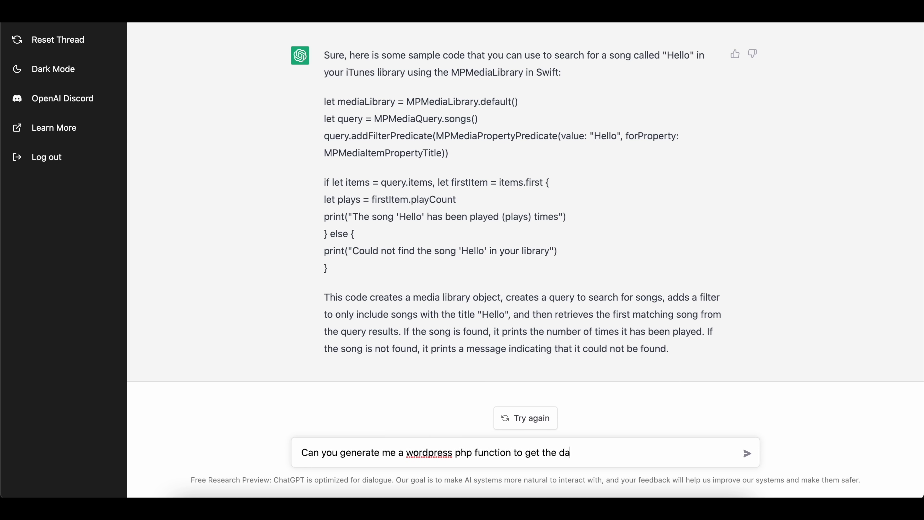
text(te modified of a post)
key(Return)
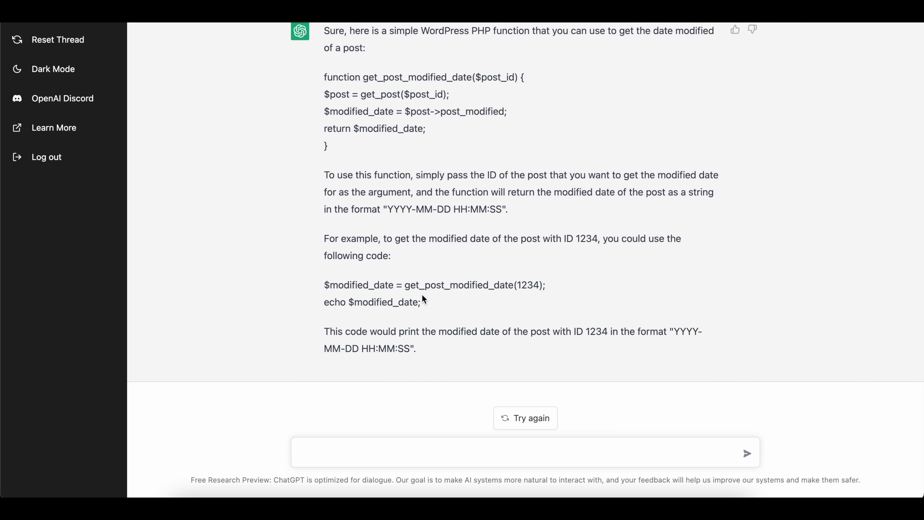
scroll(422, 294, up, 1)
Follow up asking for only the year the post was modified
drag(326, 373, 437, 379)
click(394, 453)
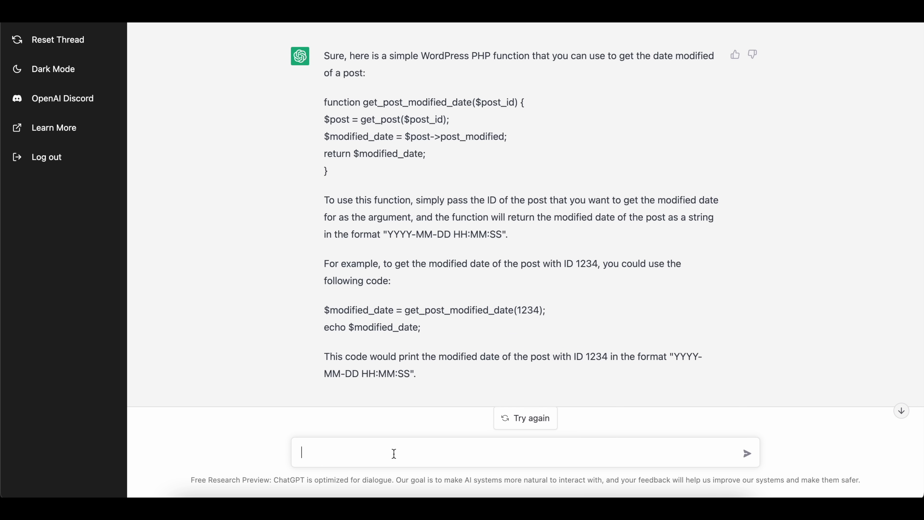
text(actually, just get me t)
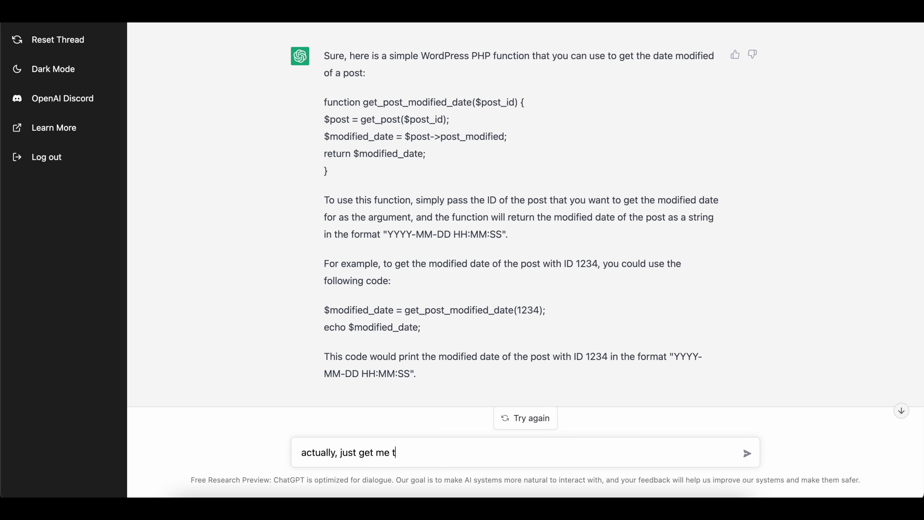
text(he year the post was modified)
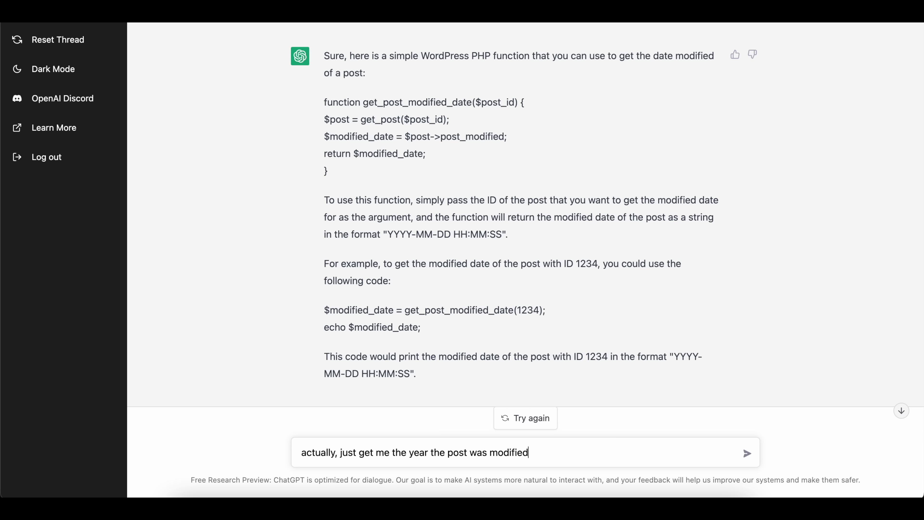
key(Return)
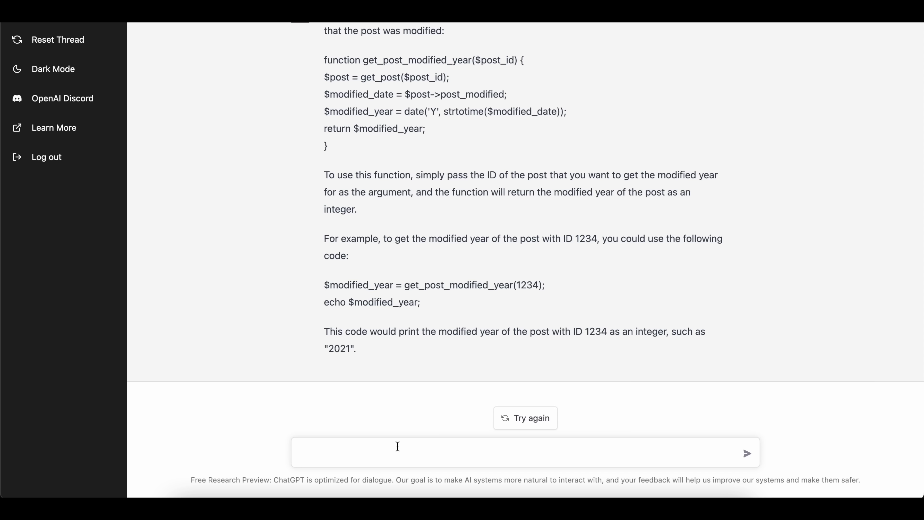
Ask ChatGPT to fix the bug in the pasted JavaScript snippet
text(Can you fix this bug in the foll)
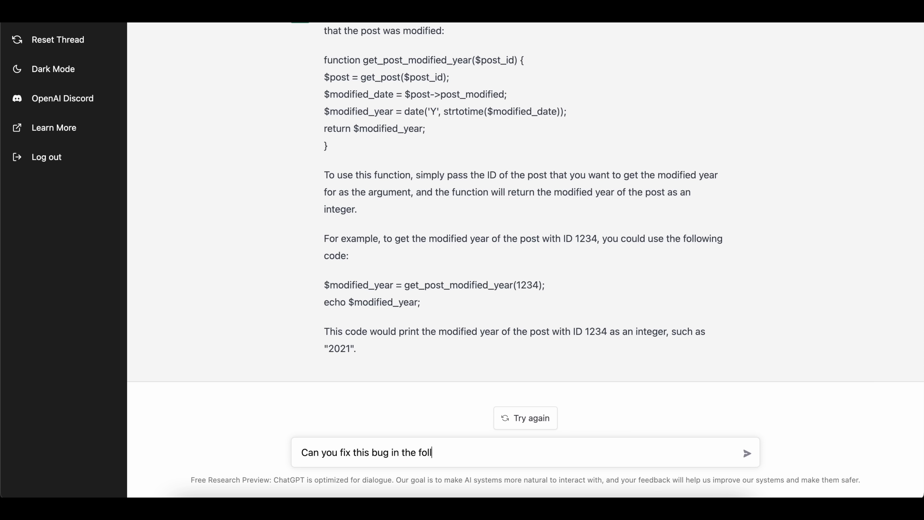
text(owing JavaScript code?)
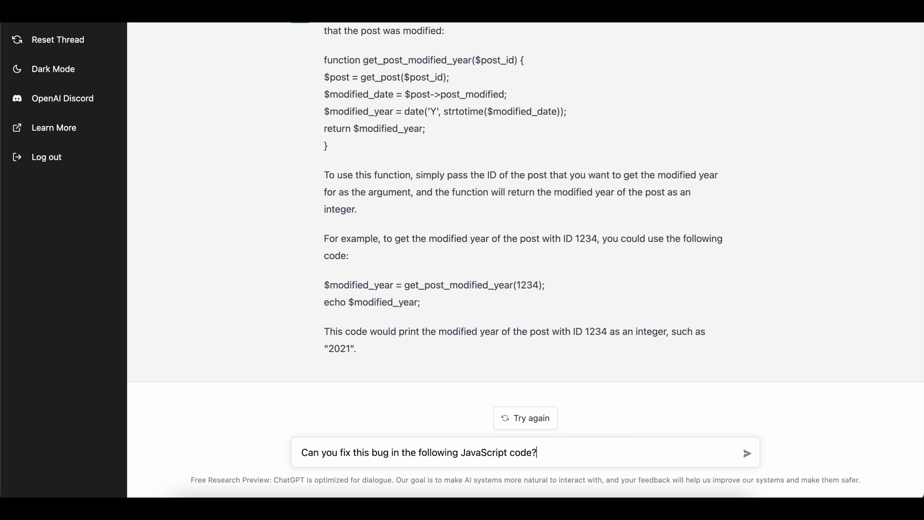
text(if(valueEntered >= 20){     println("Hey") })
key(Return)
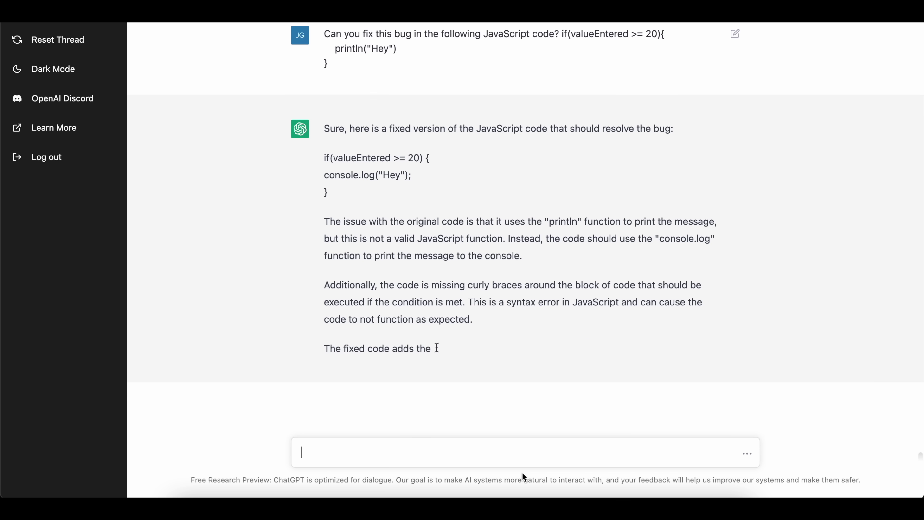
Review the fix by highlighting println, console.log and valueEntered in the reply
double_click(566, 203)
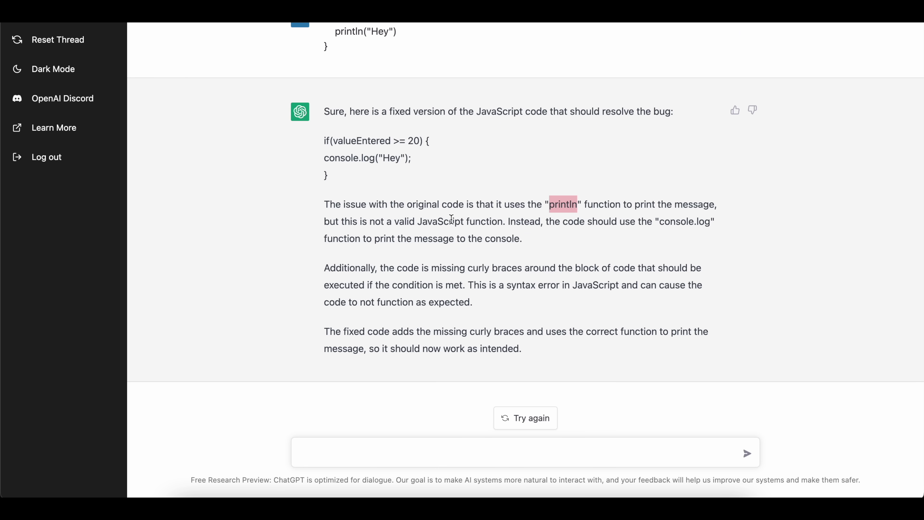
drag(325, 151, 409, 158)
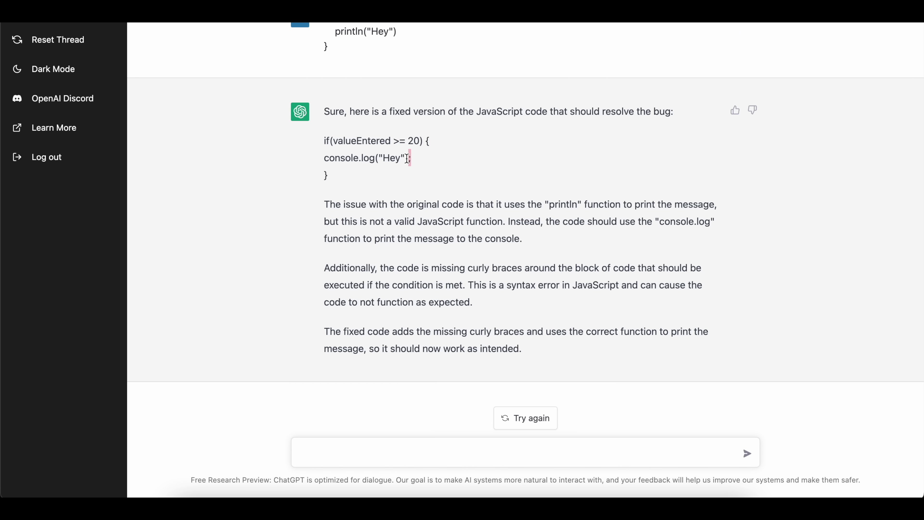
scroll(402, 137, up, 2)
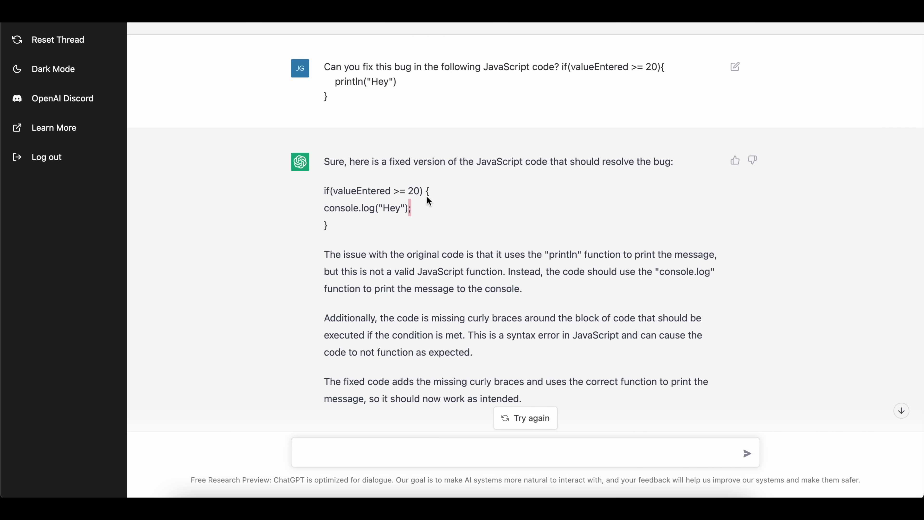
scroll(427, 196, down, 2)
double_click(367, 140)
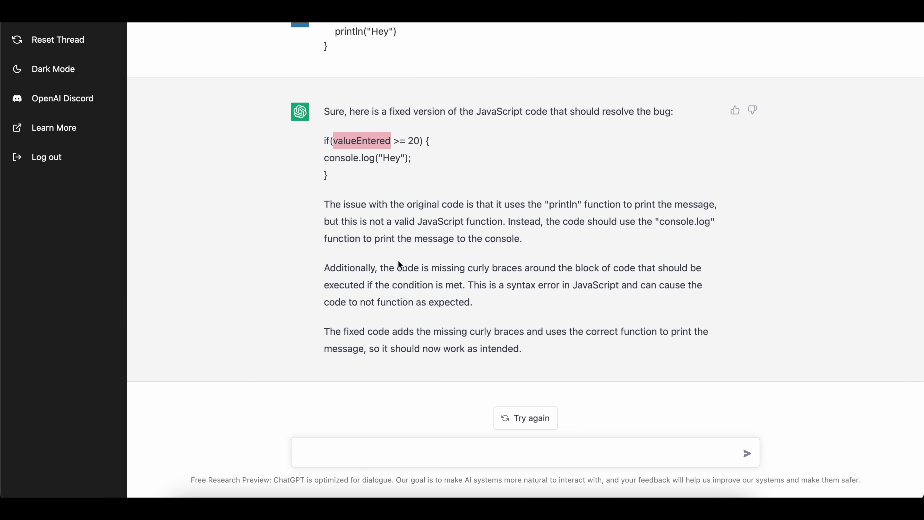
click(344, 140)
scroll(357, 139, up, 1)
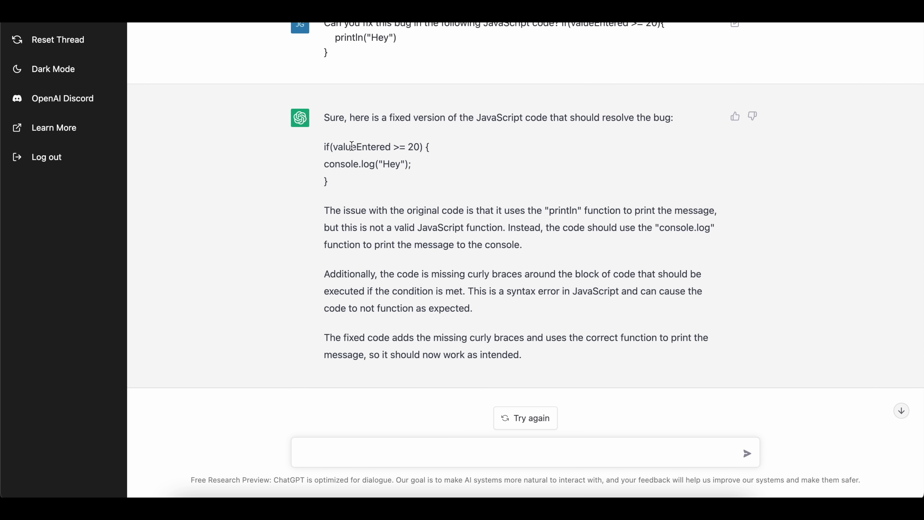
drag(333, 149, 392, 148)
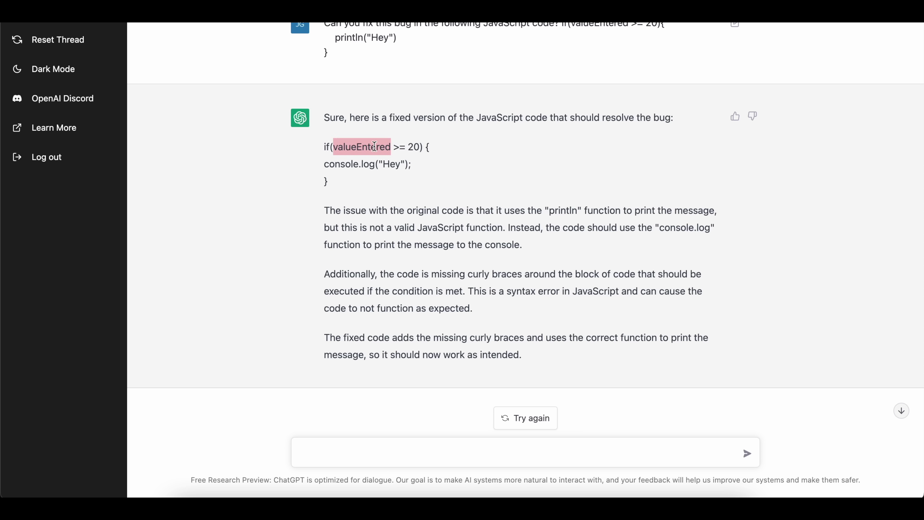
click(322, 447)
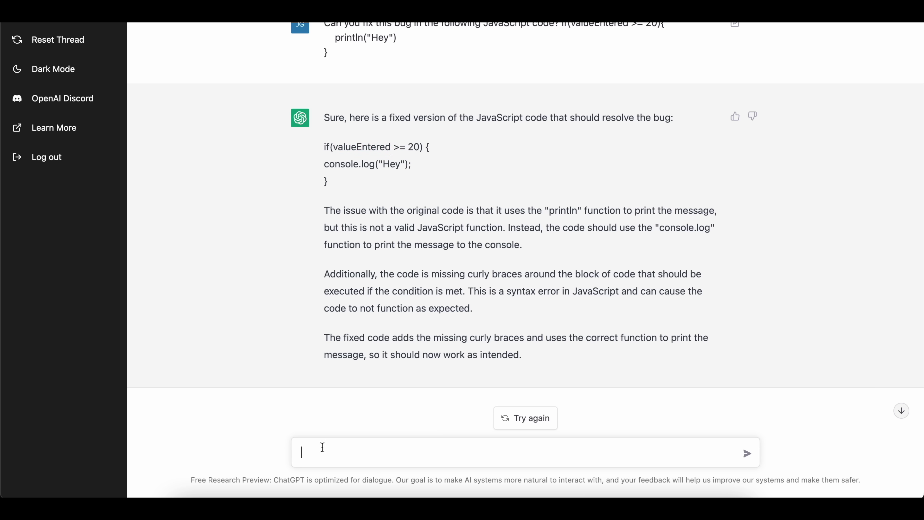
Ask to make valueEntered the current date and check for the first day of the month
text(can we change val)
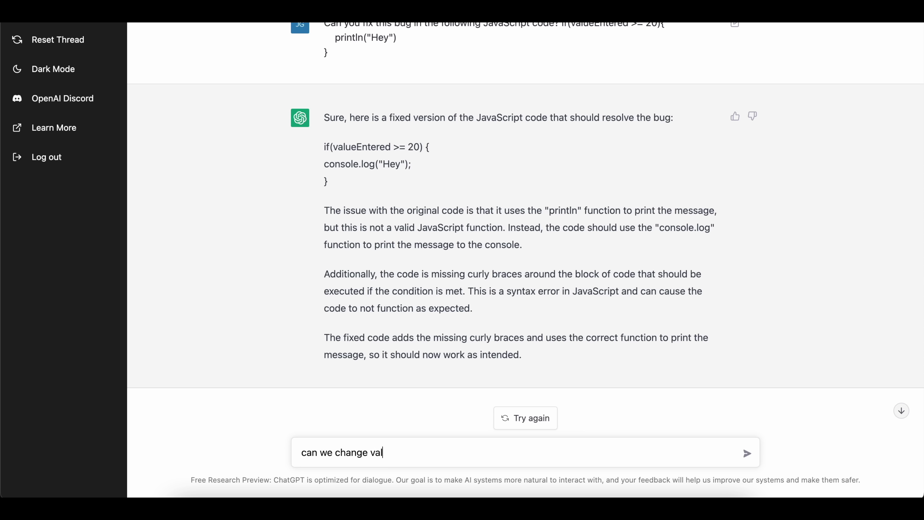
text(ue entered to be the current )
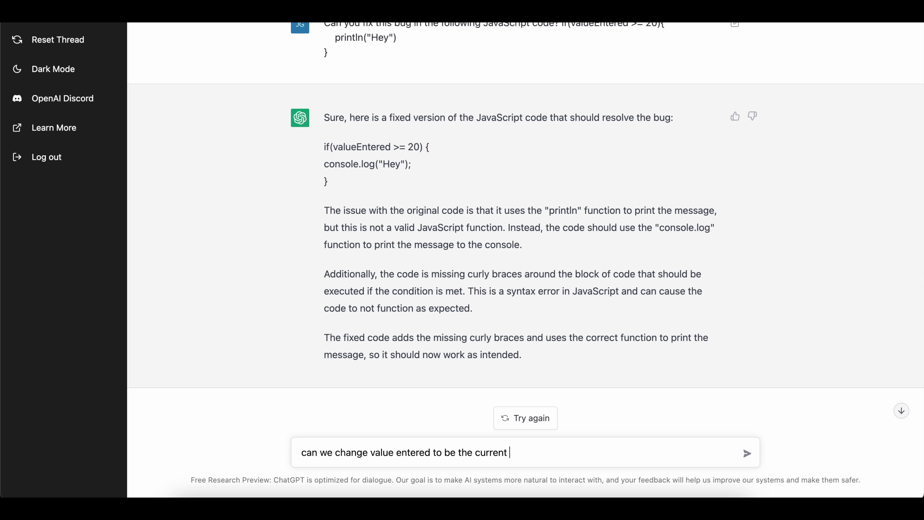
text(date, and then in the if stat)
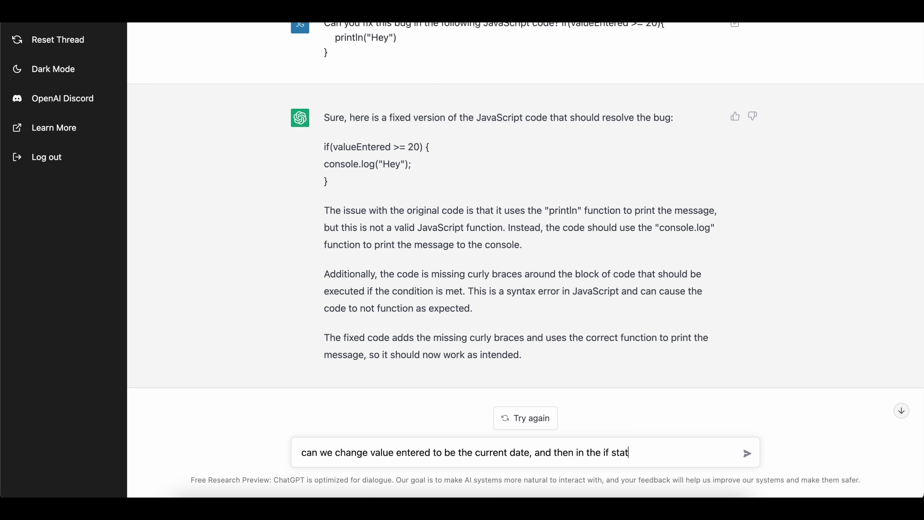
text(ement, check if the current date i)
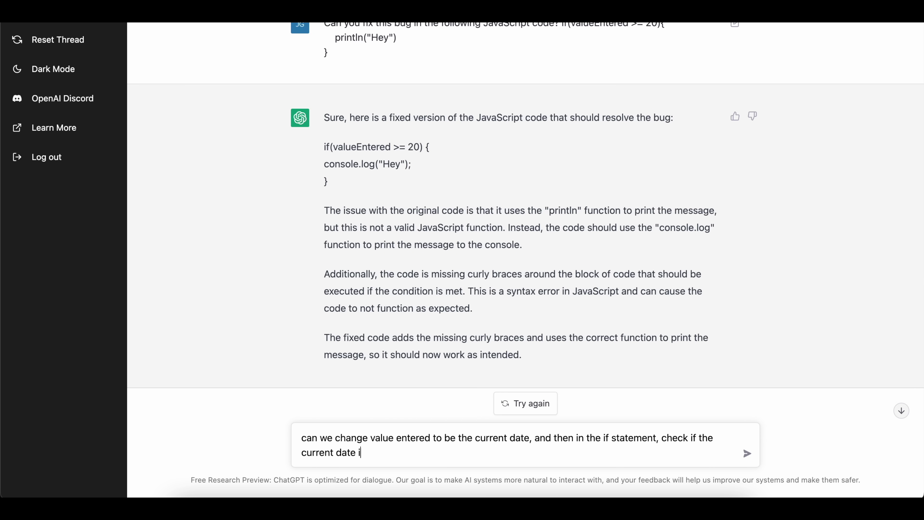
text(s equal to the 1st of the month)
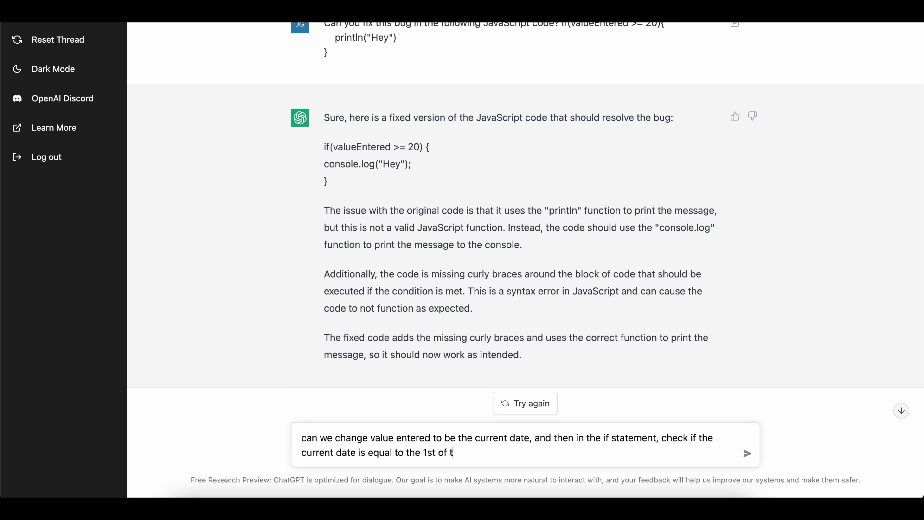
key(Return)
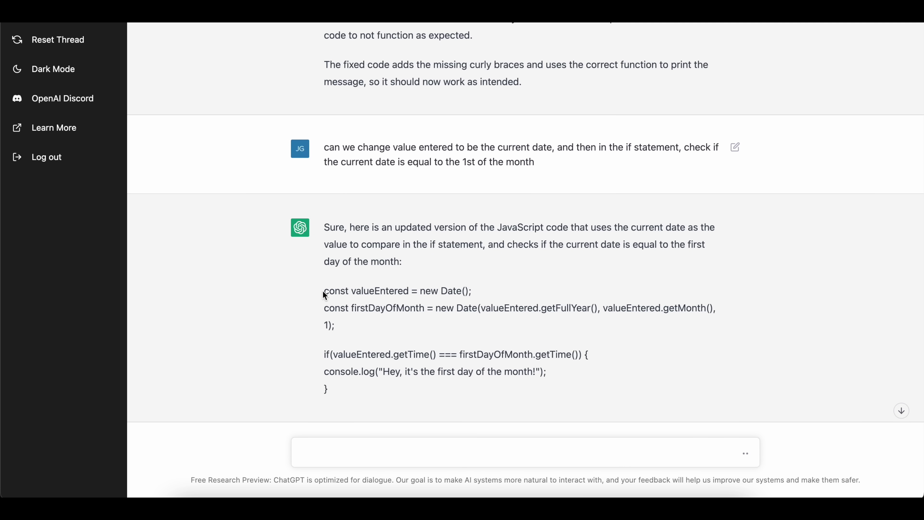
drag(324, 291, 365, 310)
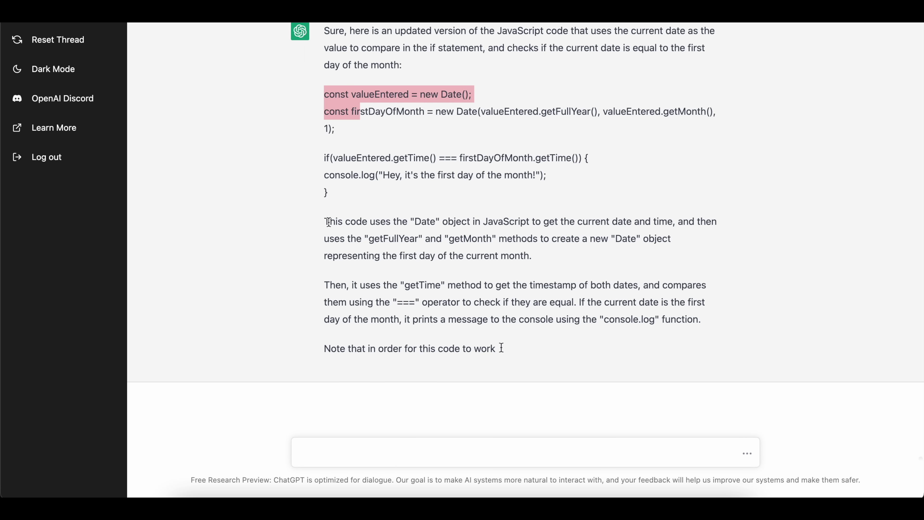
Read the reply, highlighting getFullYear, Date, object and the valueEntered.getTime() comparison
drag(330, 204, 448, 324)
click(447, 324)
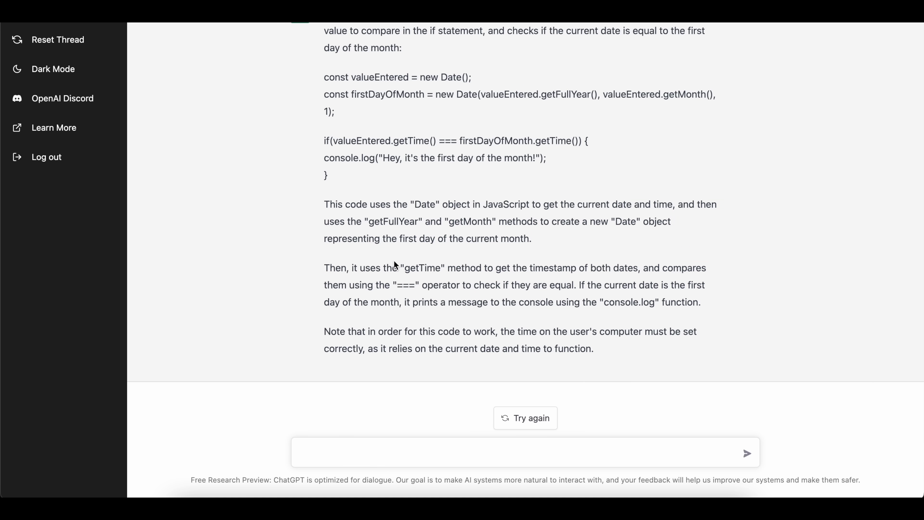
double_click(397, 221)
scroll(396, 222, up, 1)
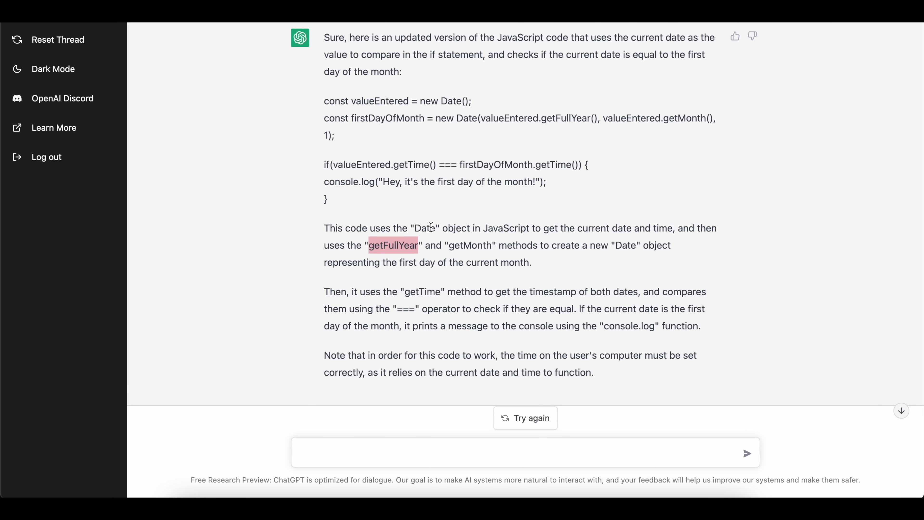
double_click(430, 228)
double_click(458, 228)
scroll(458, 229, up, 1)
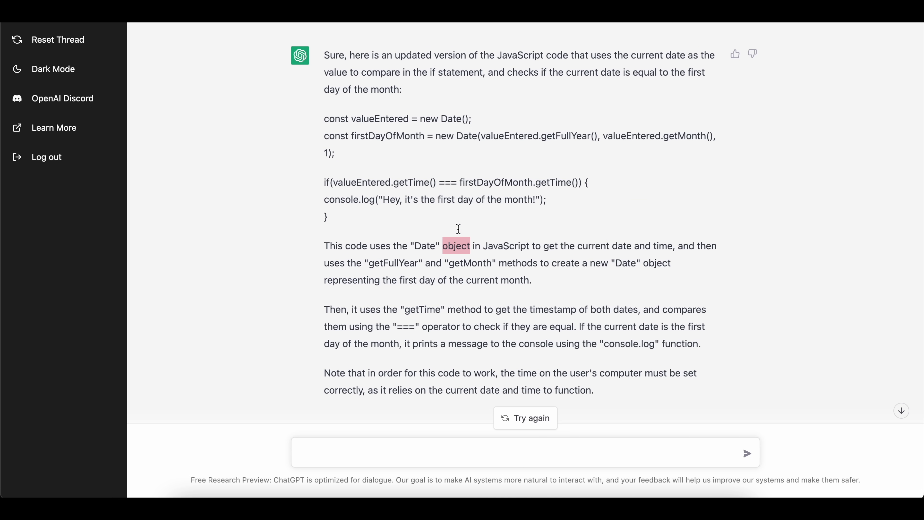
drag(334, 182, 589, 179)
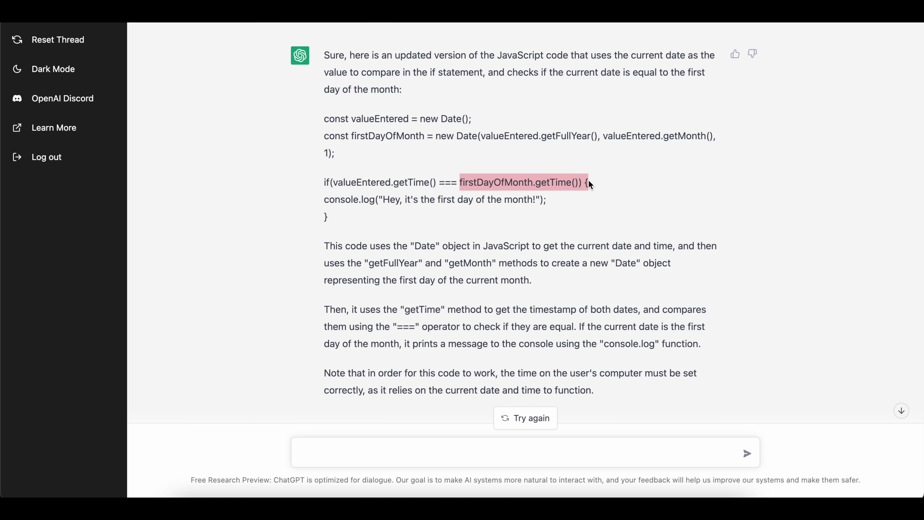
click(589, 179)
scroll(589, 182, up, 1)
scroll(590, 184, up, 1)
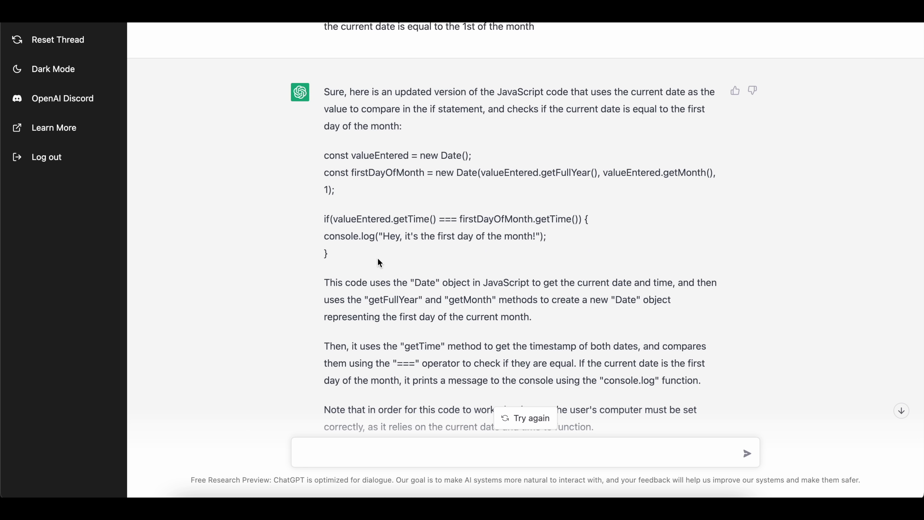
Request an else clause for days that aren't the first, then select the updated code
scroll(378, 257, down, 3)
text(a)
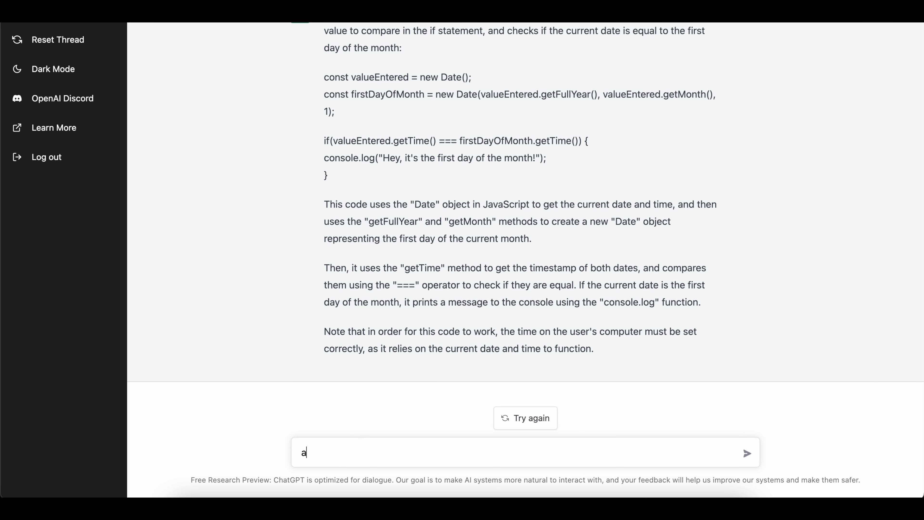
text(dd an else clause if it's not the first day of )
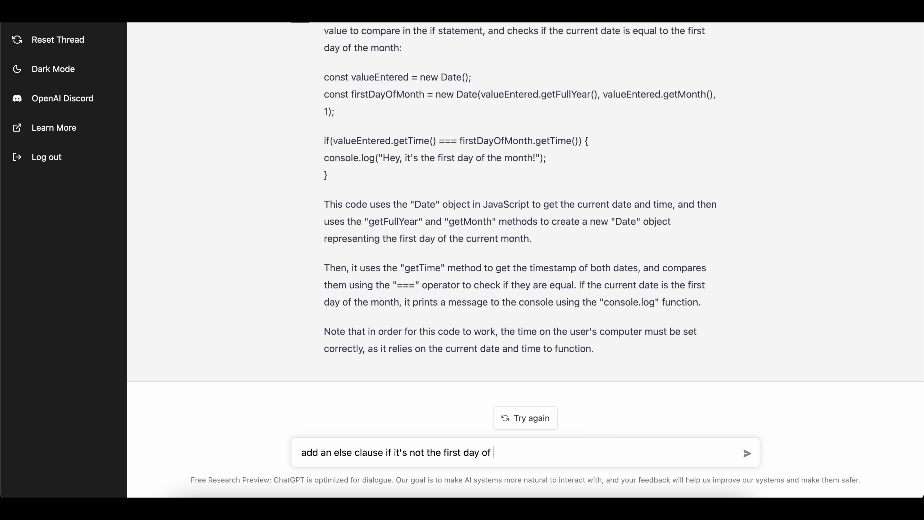
text(the month)
key(Return)
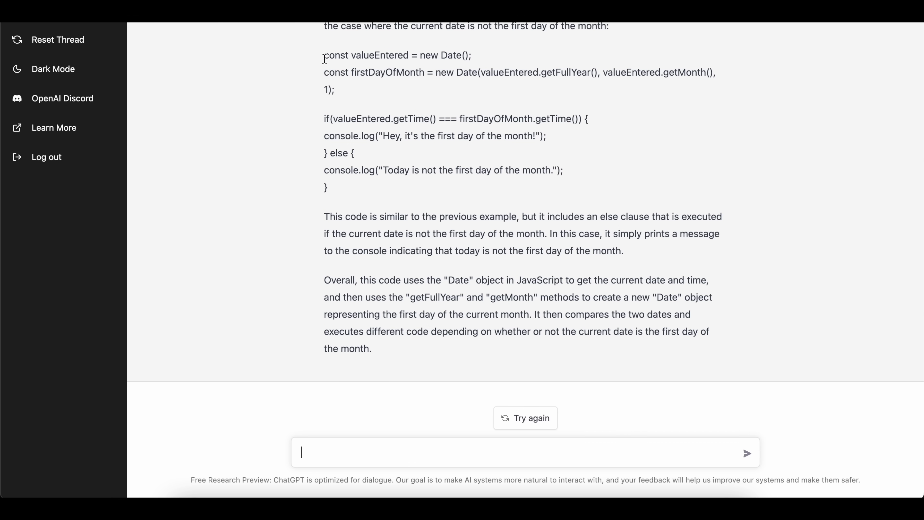
drag(323, 55, 357, 189)
key(ctrl+c)
Search a new browser tab for 'online javascript ide'
key(ctrl+t)
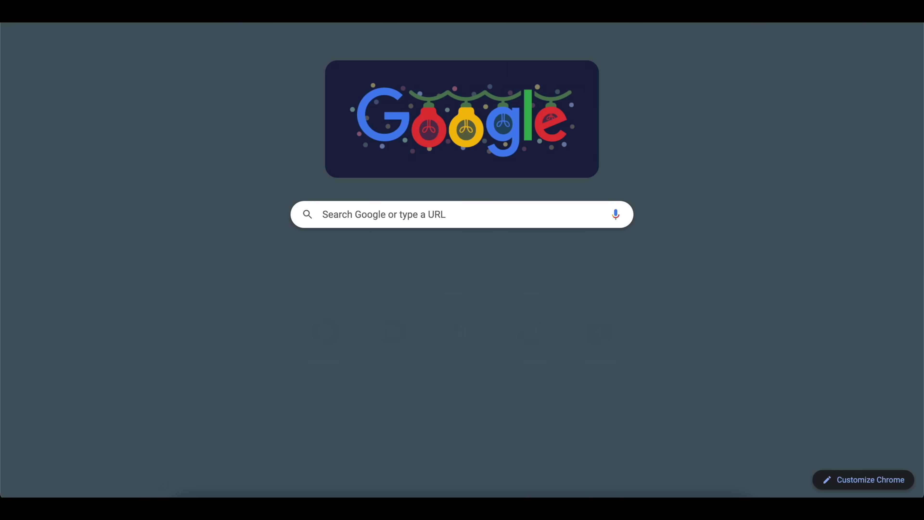
text(online javascript ide)
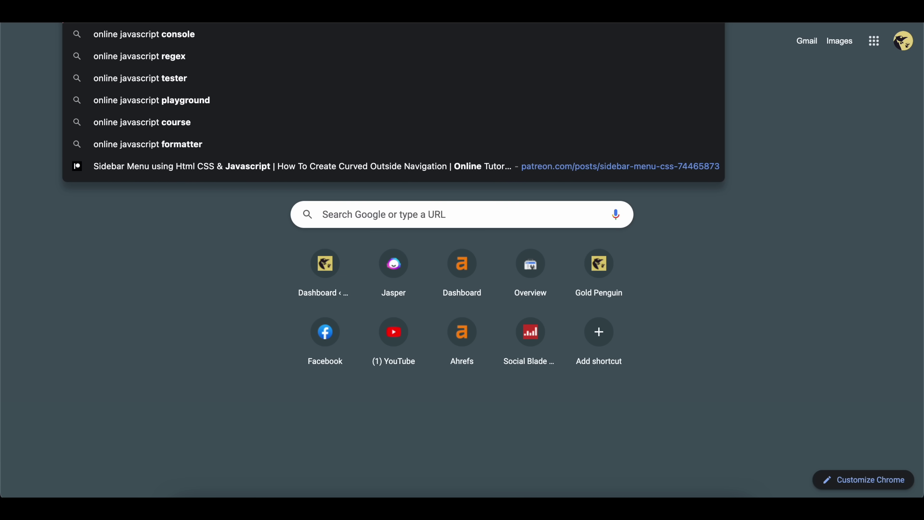
key(Return)
scroll(261, 410, down, 2)
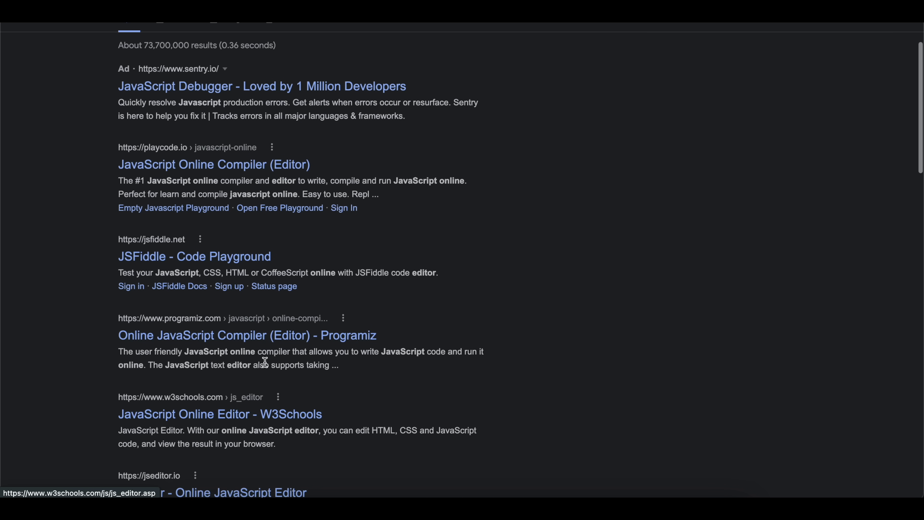
Paste the date-check code into Programiz's JavaScript Online Compiler and run it
click(275, 335)
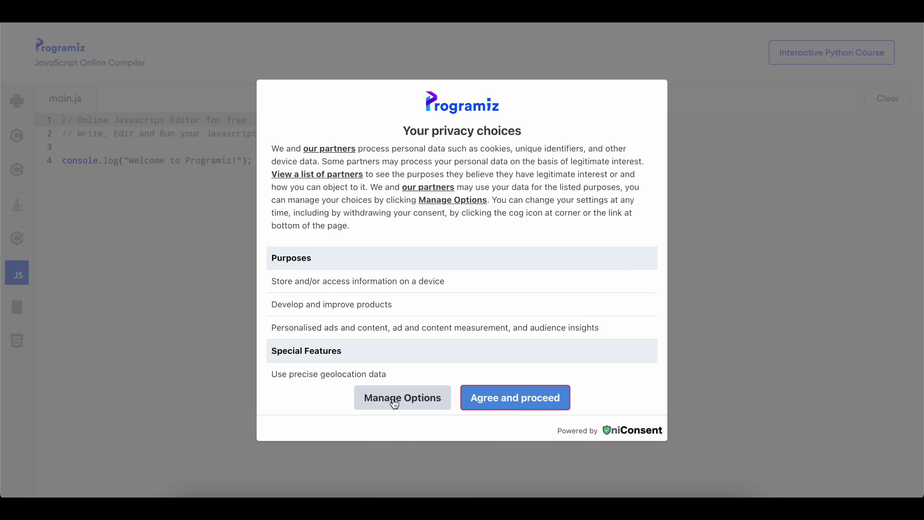
click(515, 398)
key(ctrl+a)
click(211, 182)
key(ctrl+a)
key(ctrl+v)
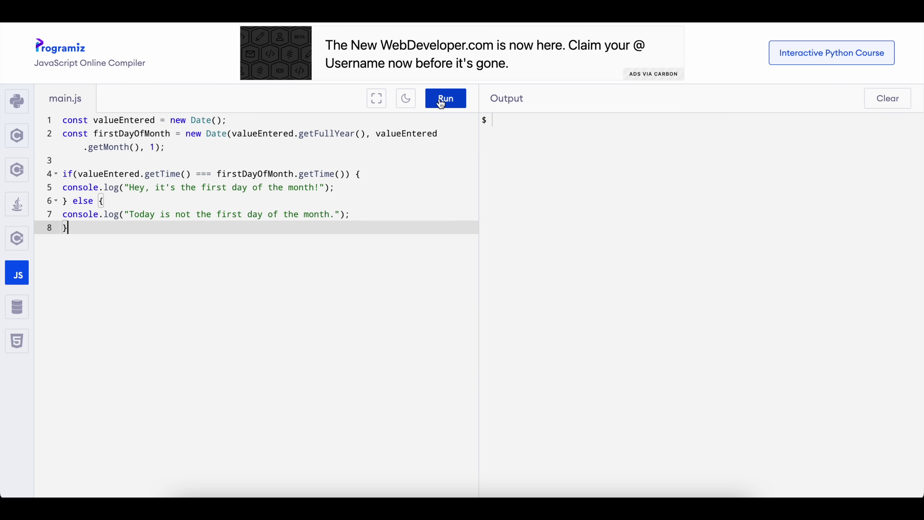
click(441, 97)
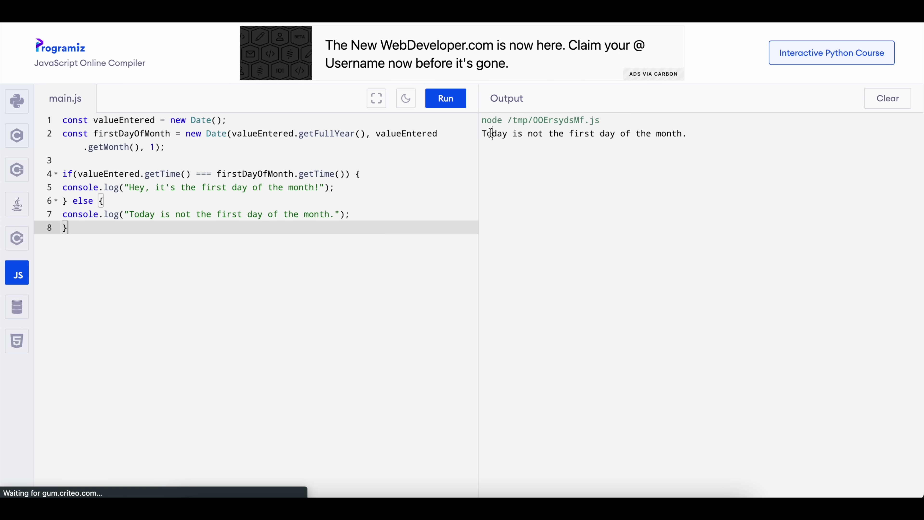
Check the output 'Today is not the first day of the month.' and return to ChatGPT
drag(493, 134, 725, 133)
key(Right)
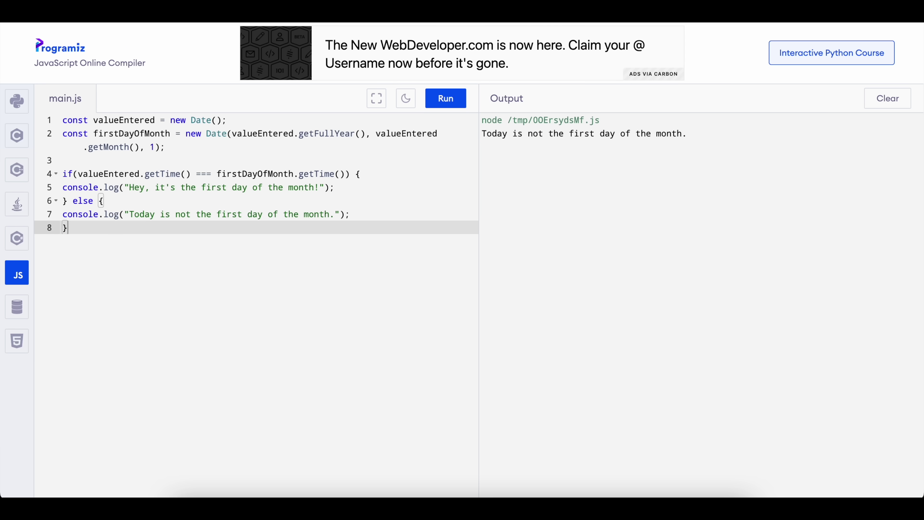
key(ctrl+Tab)
click(511, 214)
scroll(608, 364, up, 3)
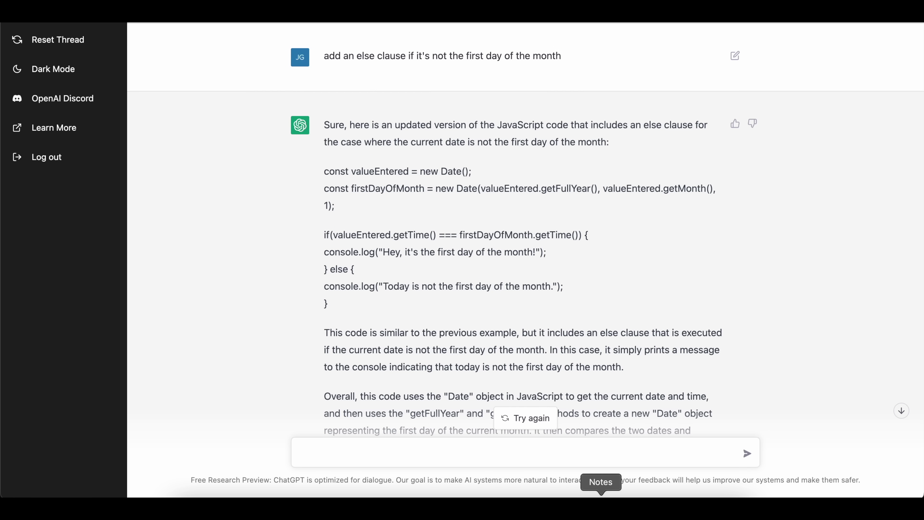
Mark 'Explain Prior History' as the next topic in the TextEdit use-case list
click(687, 508)
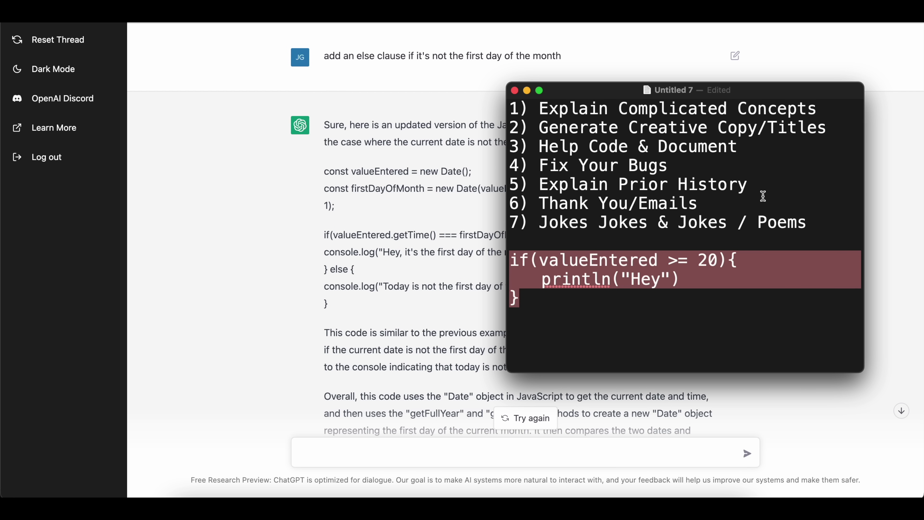
drag(767, 184, 541, 186)
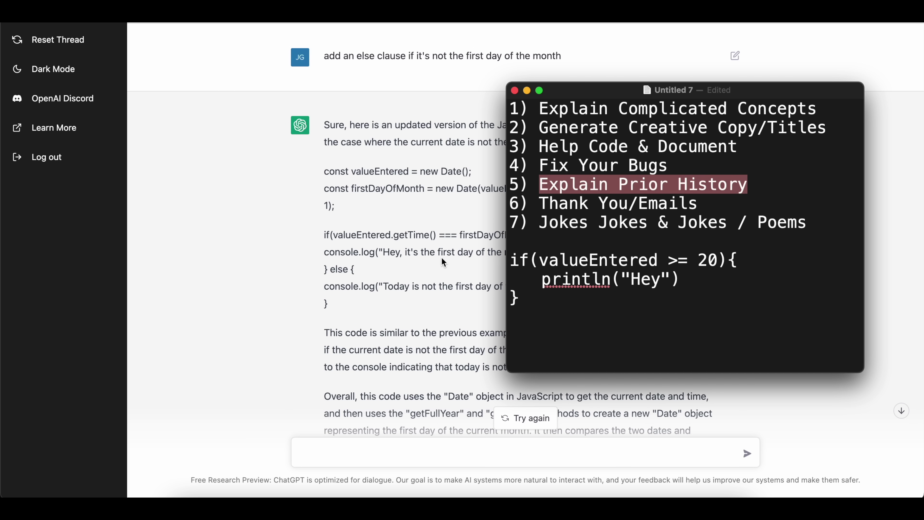
scroll(441, 256, down, 5)
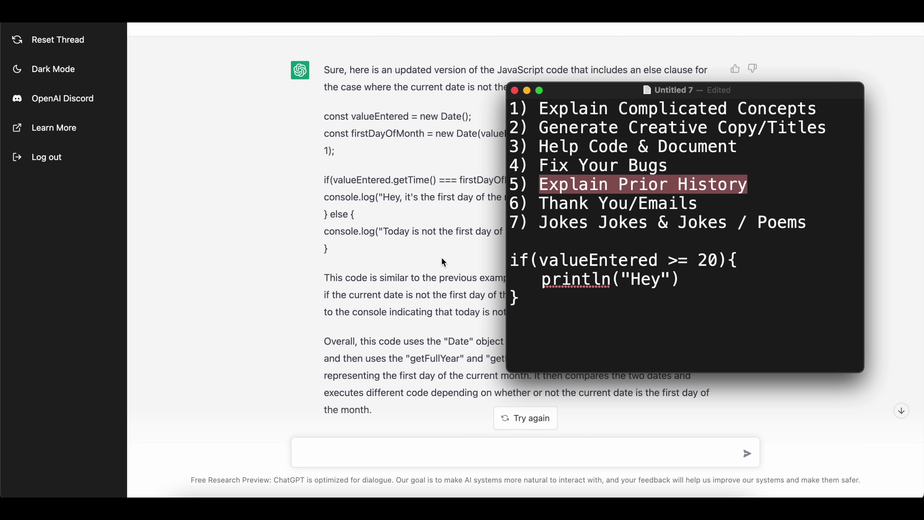
Ask when the entrepreneur was born, how he rose to fame and his first successful company
click(389, 447)
text(when )
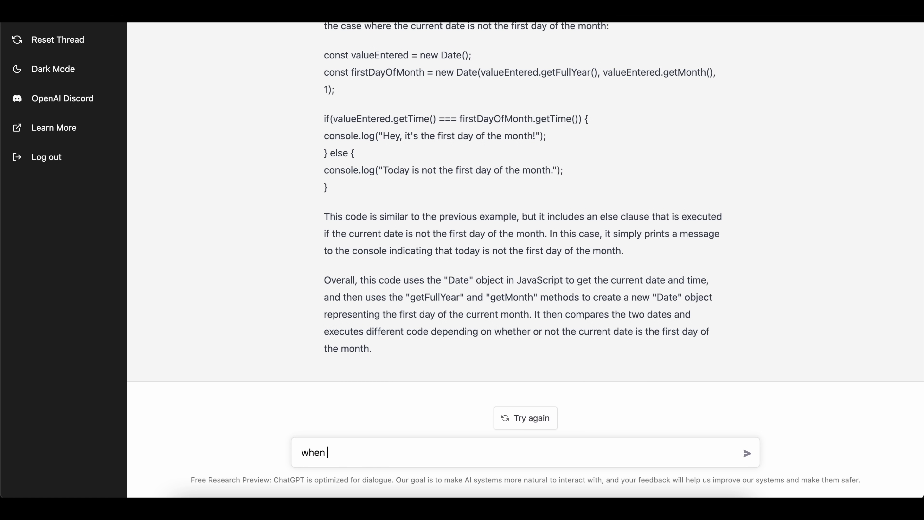
text(was elon musk born, an)
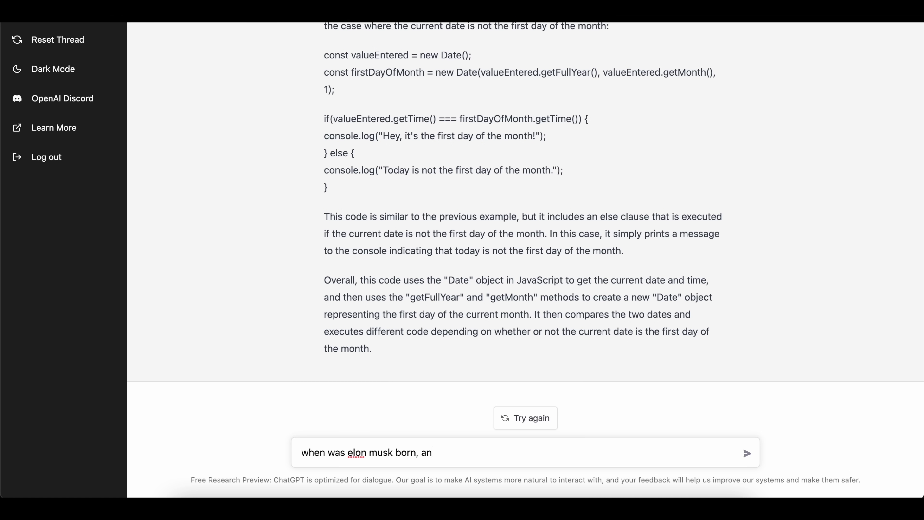
text(d how did he rise to fame? what was his)
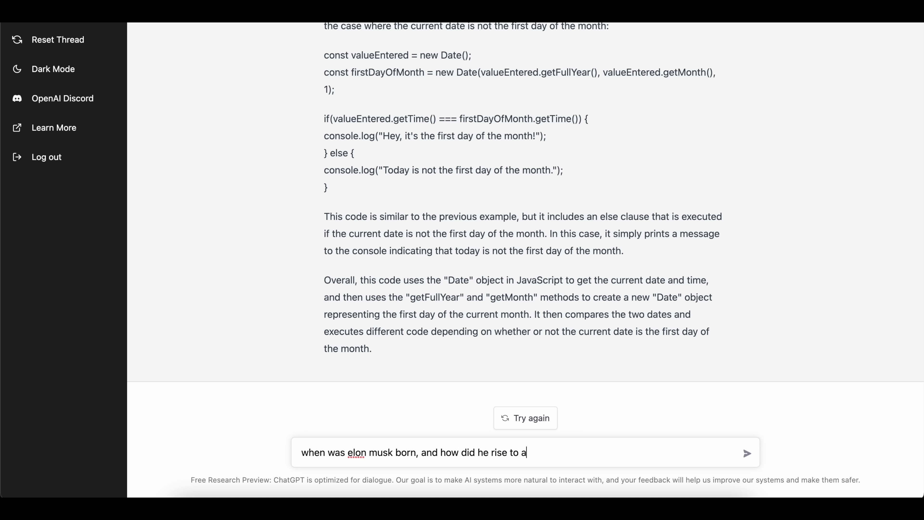
text( first)
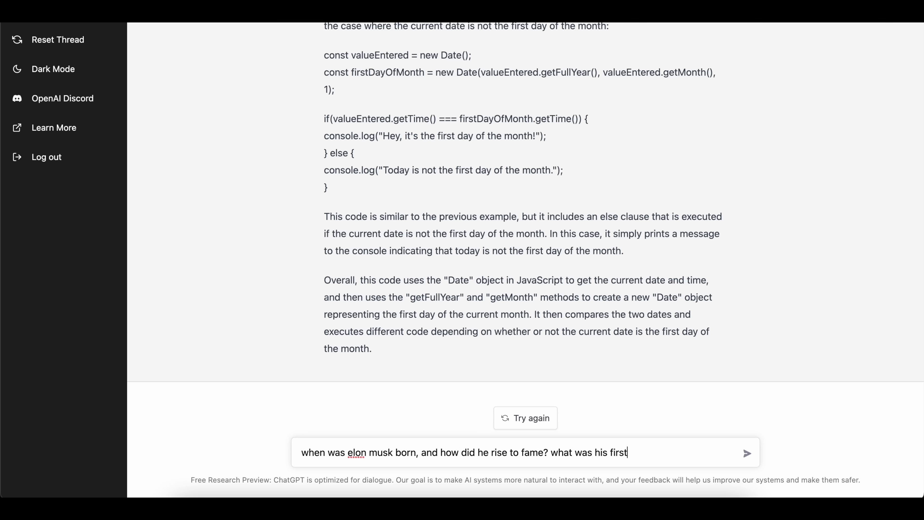
text( successful company)
key(Return)
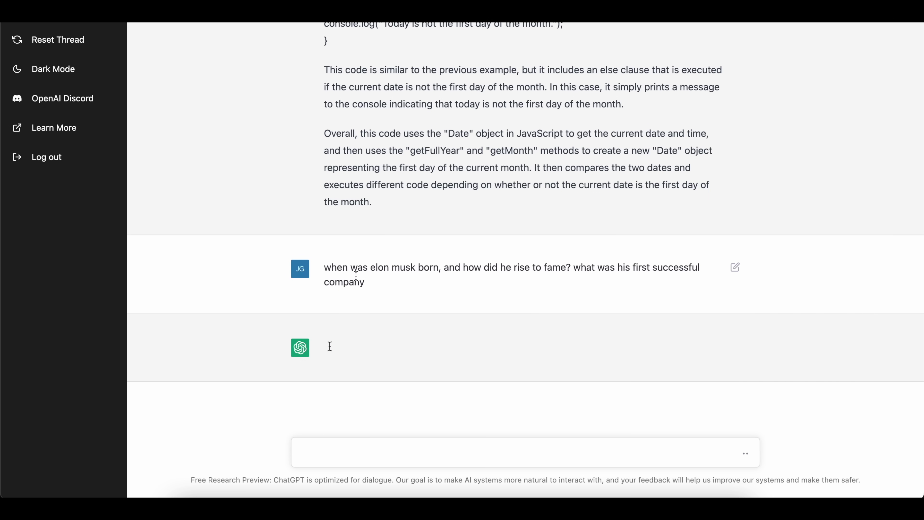
Highlight the question and the history answer naming Zip2 while reading
drag(327, 265, 371, 281)
click(371, 281)
drag(325, 264, 403, 287)
click(403, 286)
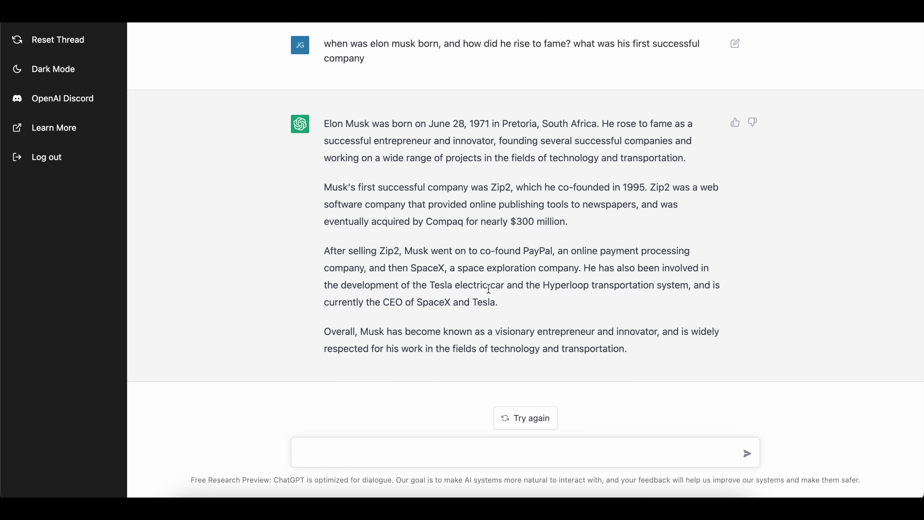
scroll(559, 346, up, 2)
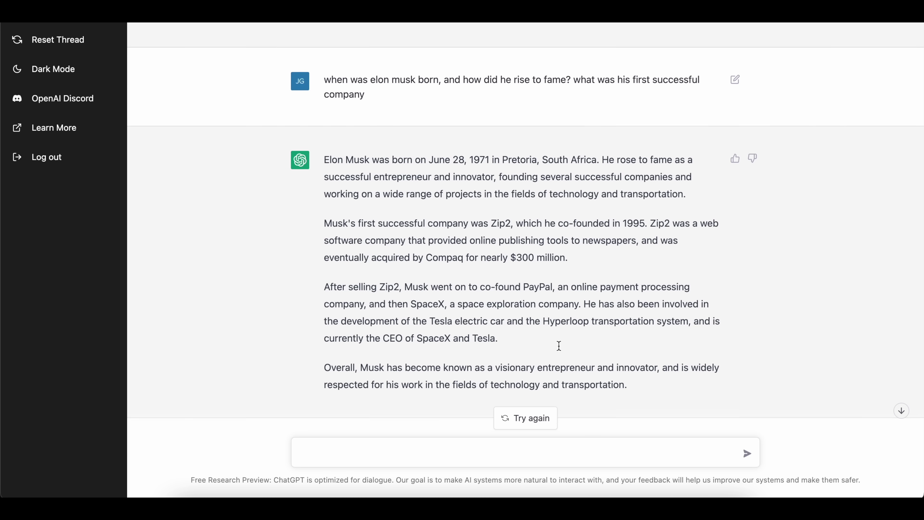
scroll(559, 345, down, 2)
drag(415, 119, 613, 285)
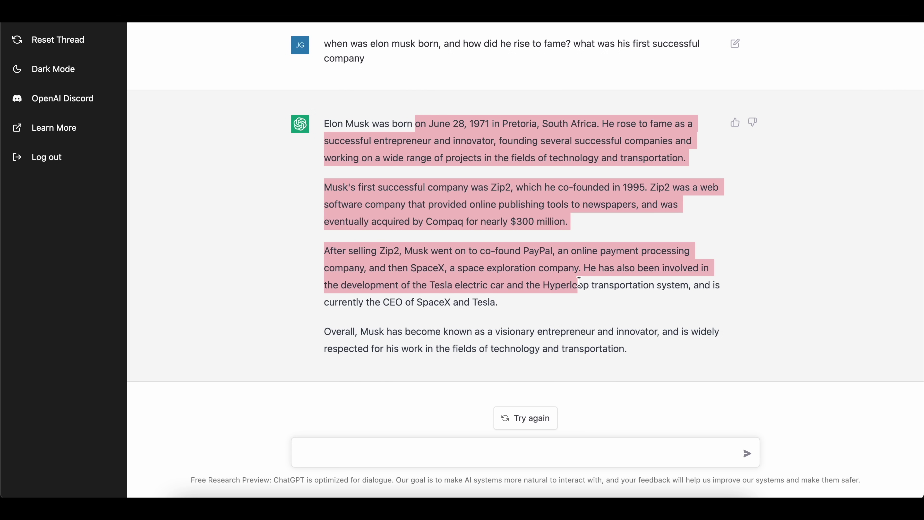
click(582, 287)
scroll(581, 285, up, 1)
scroll(581, 286, down, 1)
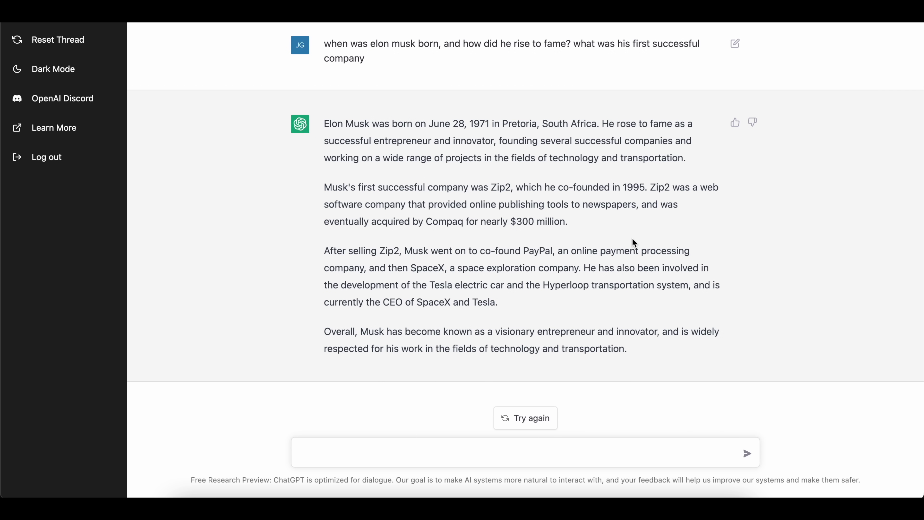
drag(324, 120, 691, 348)
Bring the TextEdit list forward and highlight item 6, 'Thank You/Emails'
click(692, 349)
click(687, 508)
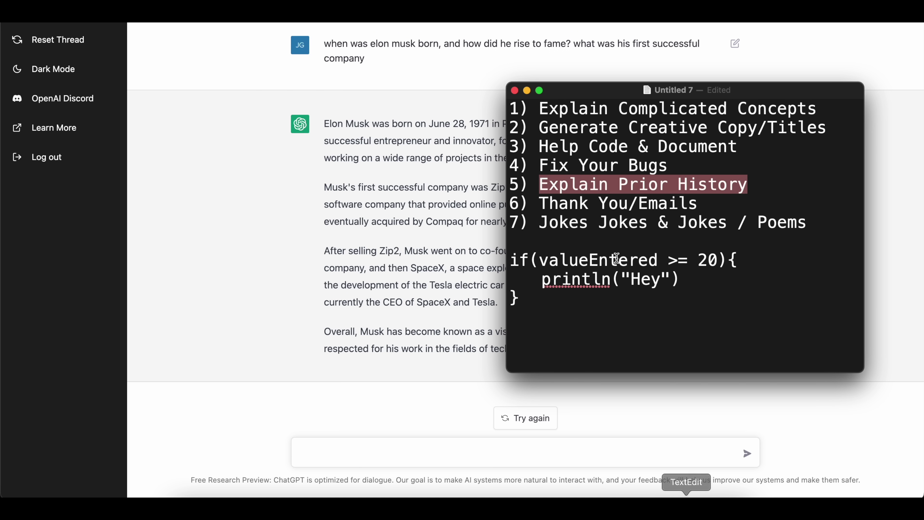
drag(540, 204, 735, 207)
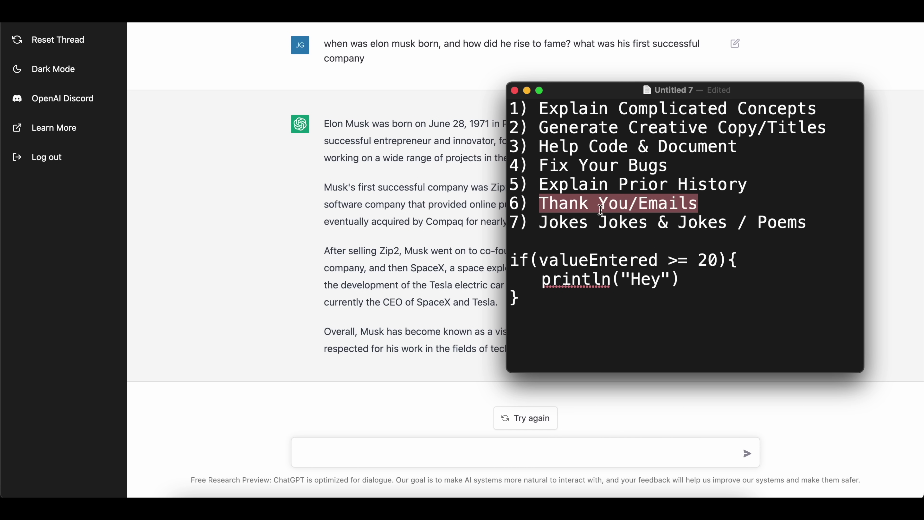
click(381, 449)
Request a thank-you note to a cousin for attending the wedding and the gift
text(Wri)
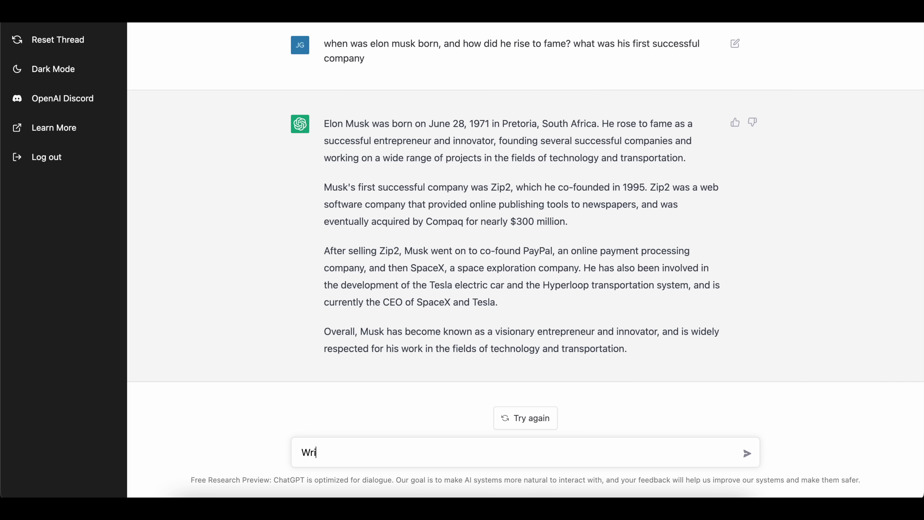
text(te a thank you note to my )
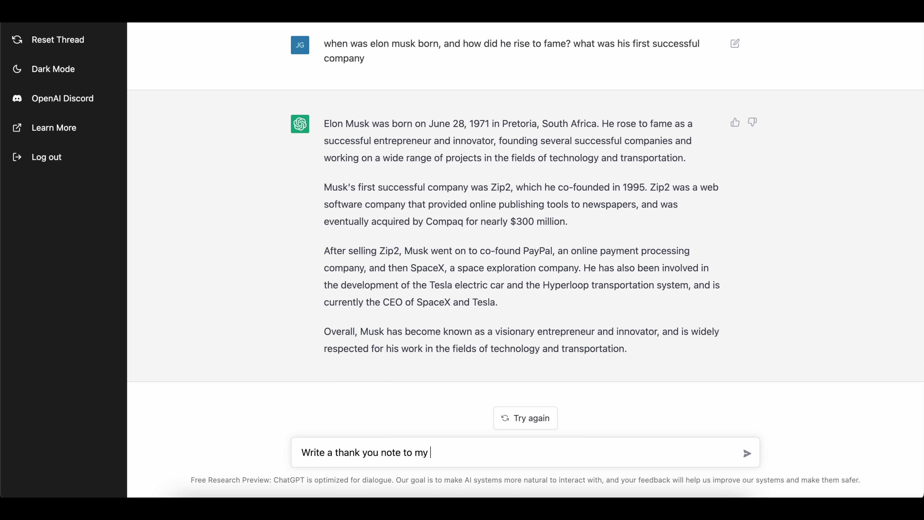
text(cousin for coming to my wed)
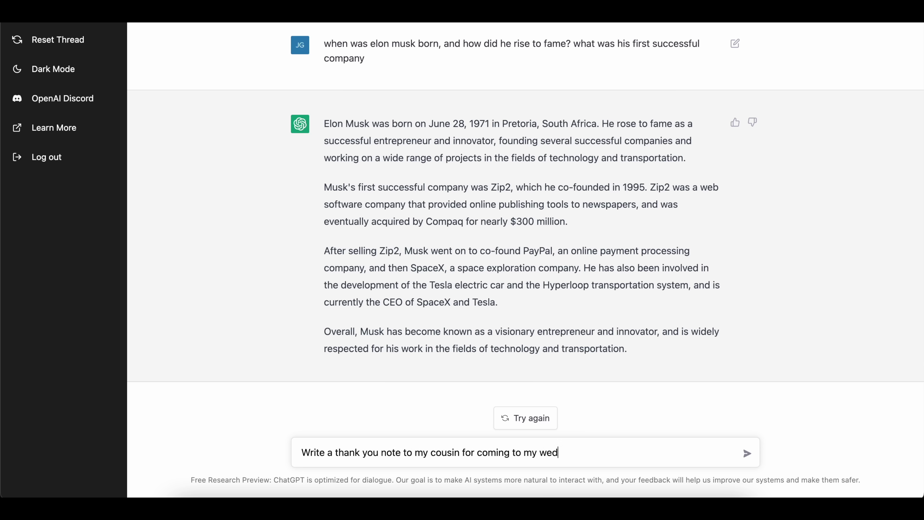
text(ding and thanking )
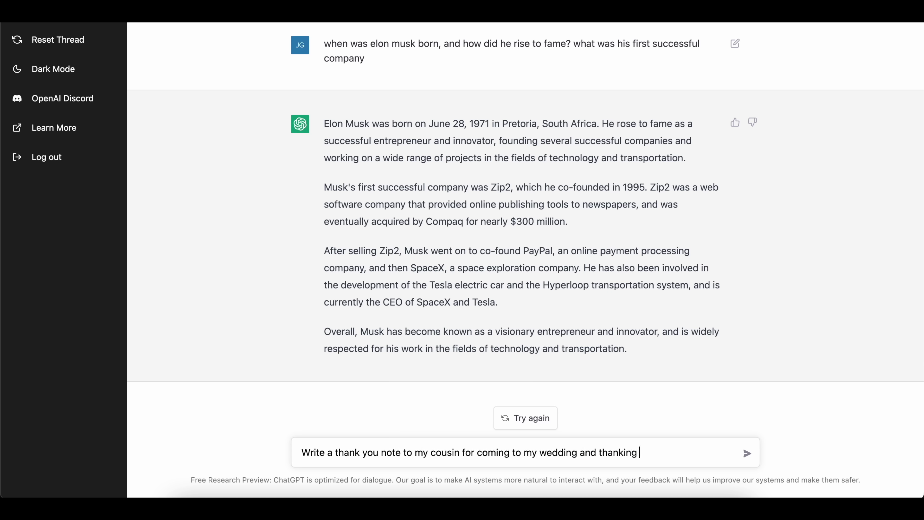
text(her for getting me )
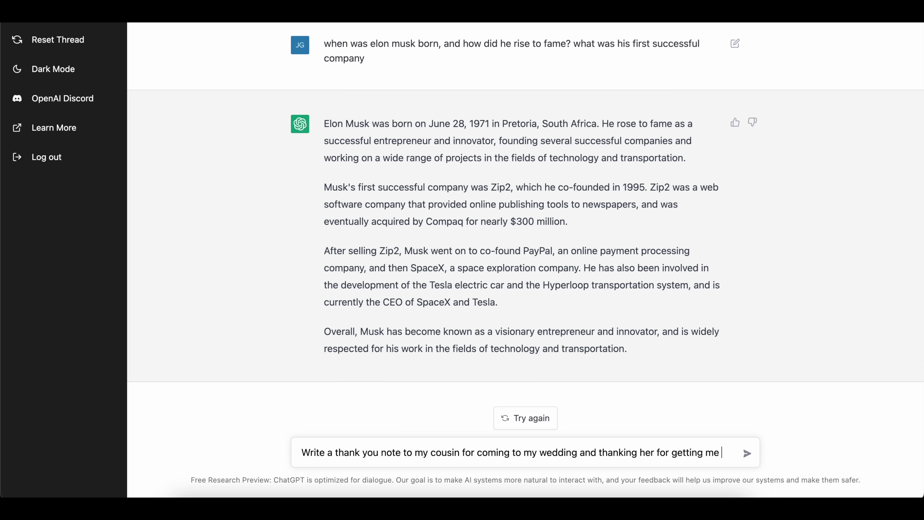
text(the toaster)
key(Return)
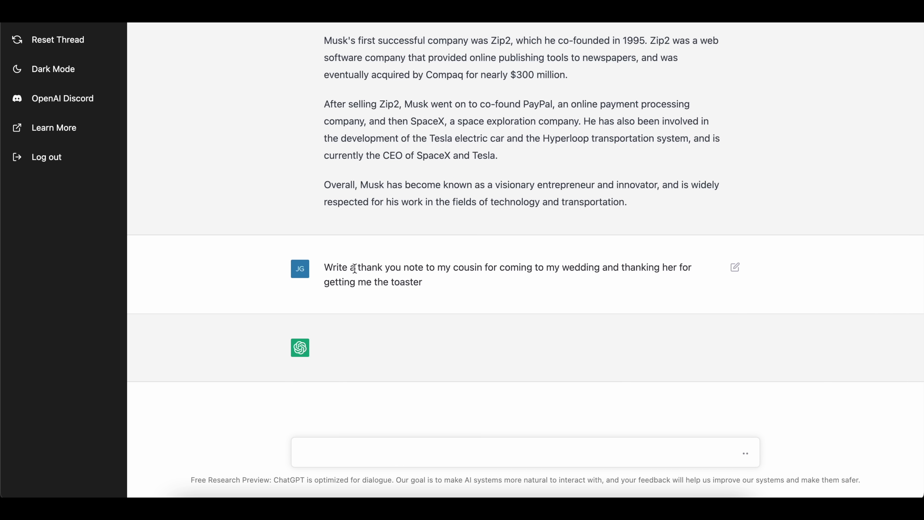
drag(327, 263, 433, 297)
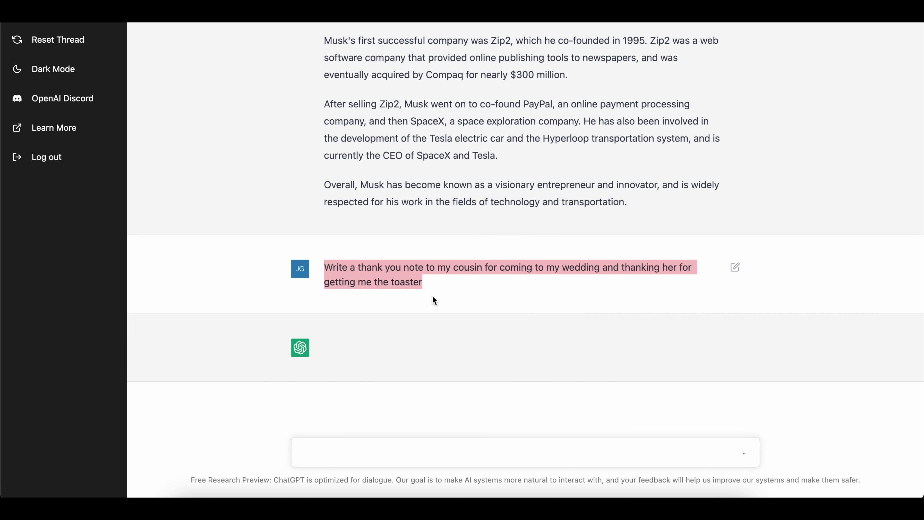
click(418, 285)
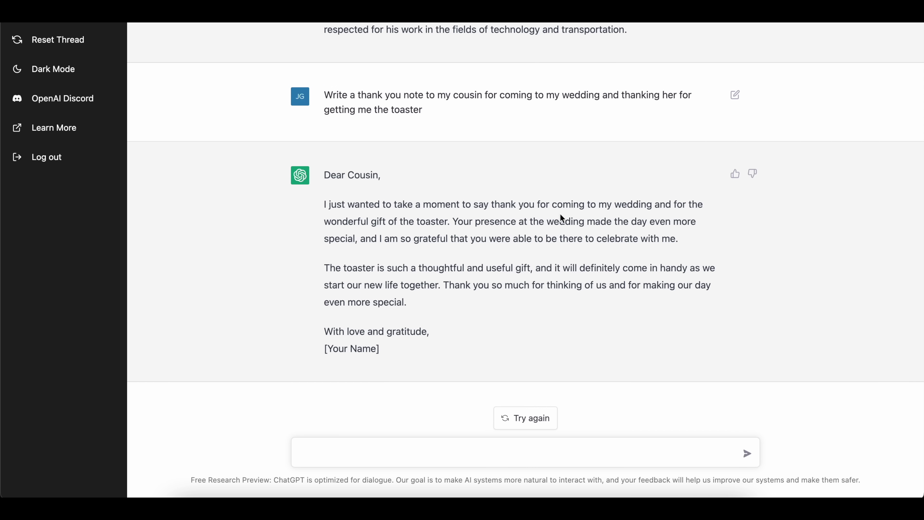
Highlight the generated thank-you note paragraphs
drag(391, 353, 421, 334)
click(326, 185)
click(421, 333)
Mark the Emails use case in the TextEdit list, then return to the chat message box
click(684, 497)
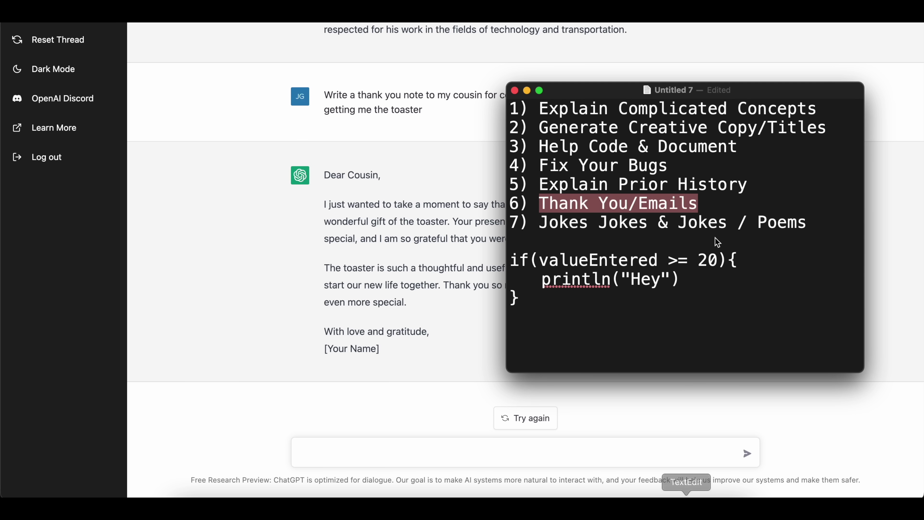
double_click(691, 199)
click(331, 280)
click(347, 453)
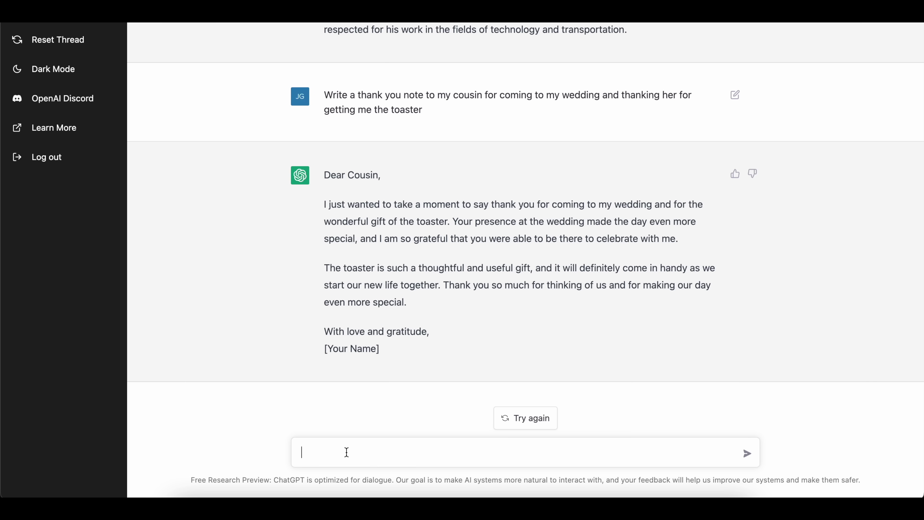
Draft a prompt asking for a non-aggressive email reply about the web development process's second half
text(Generate me a reply to Jo)
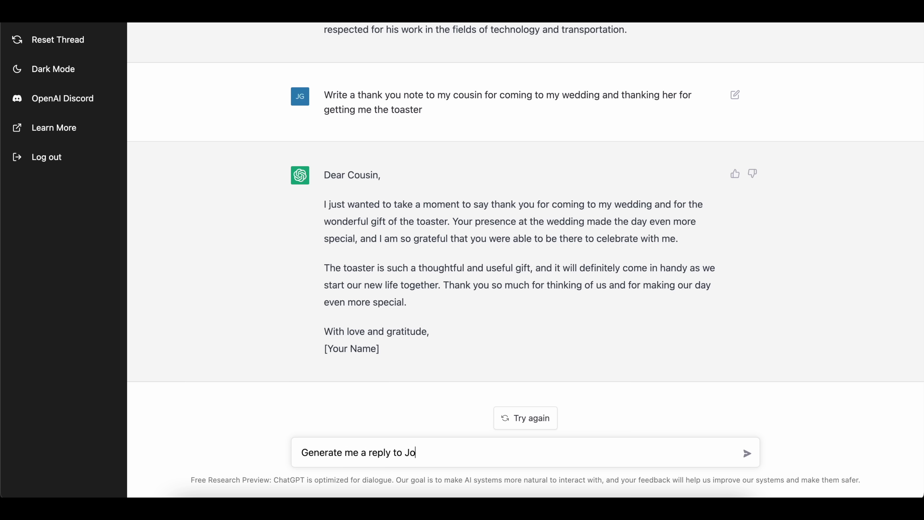
text(nathan and ask if he wanted to go throu)
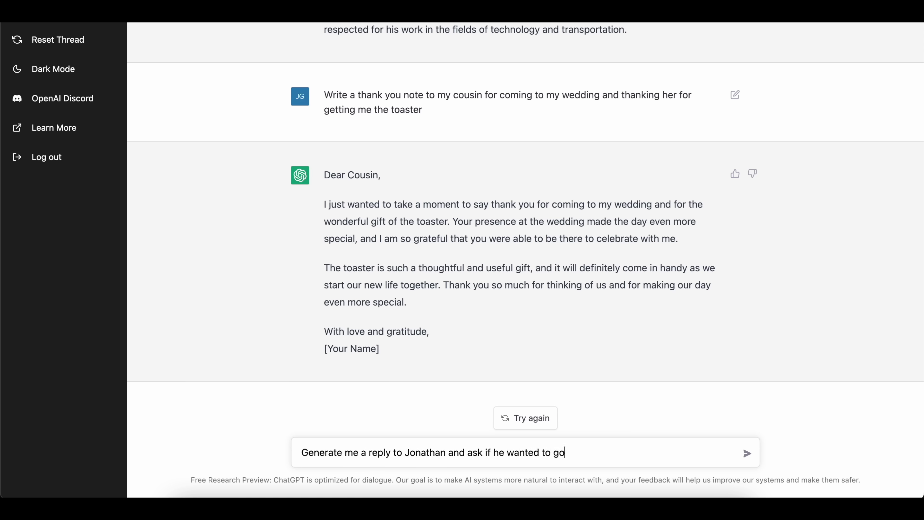
key(BackSpace)
key(BackSpace)
text(rough with the seco)
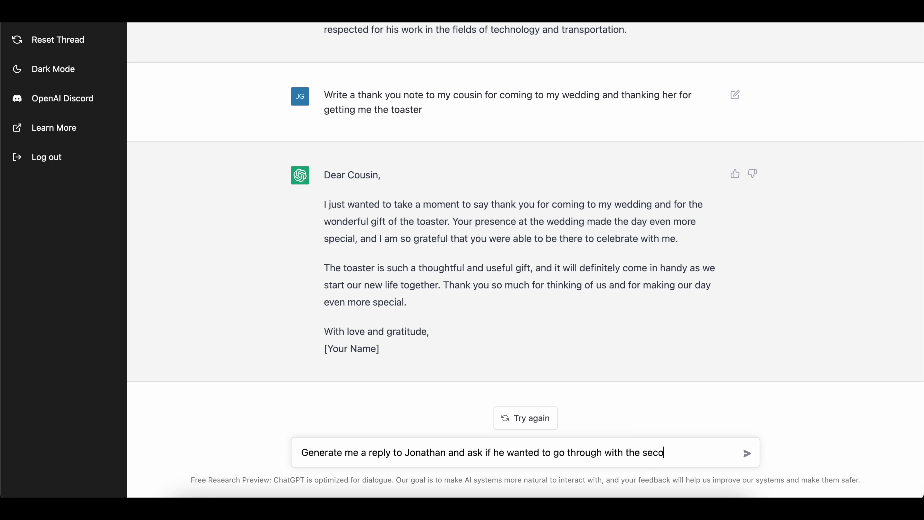
text(nd half of the development)
text(web development)
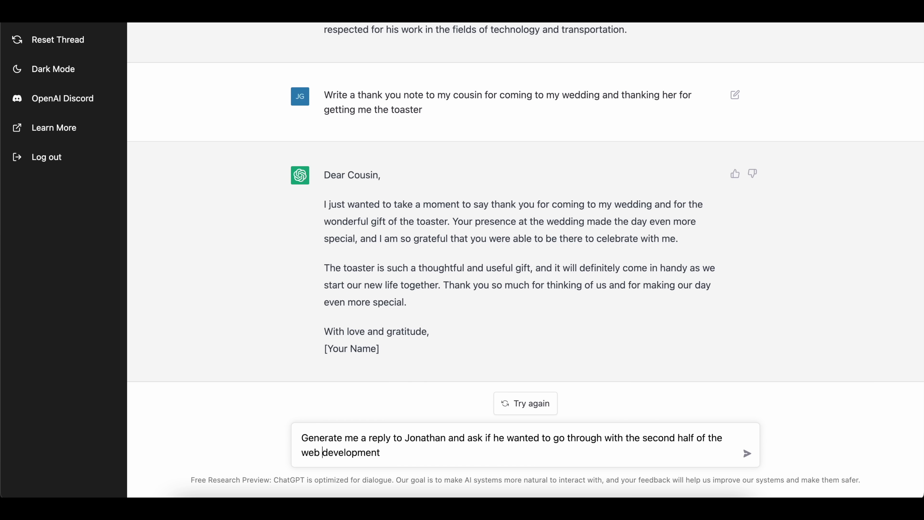
text( process. Don't be too agressive )
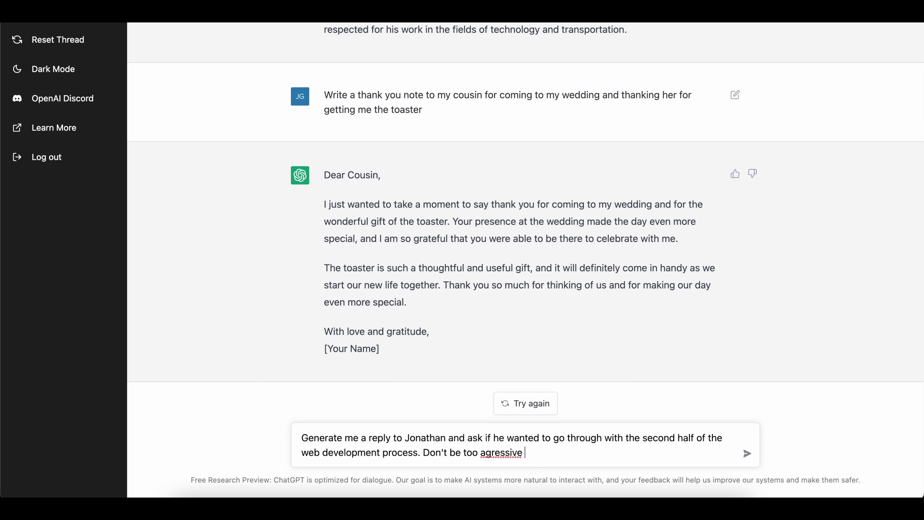
text(in the email, come off as )
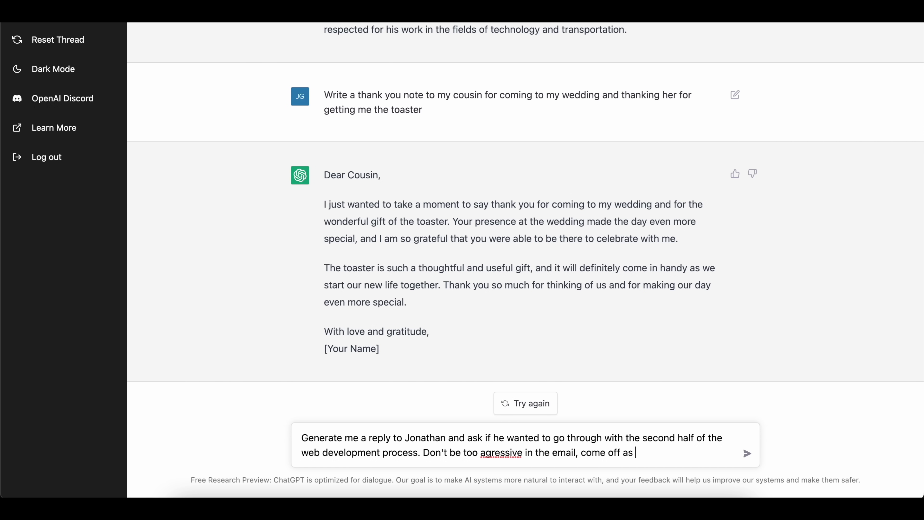
text(kind)
Correct 'agressive' to 'aggressive' and send the email reply request
right_click(498, 456)
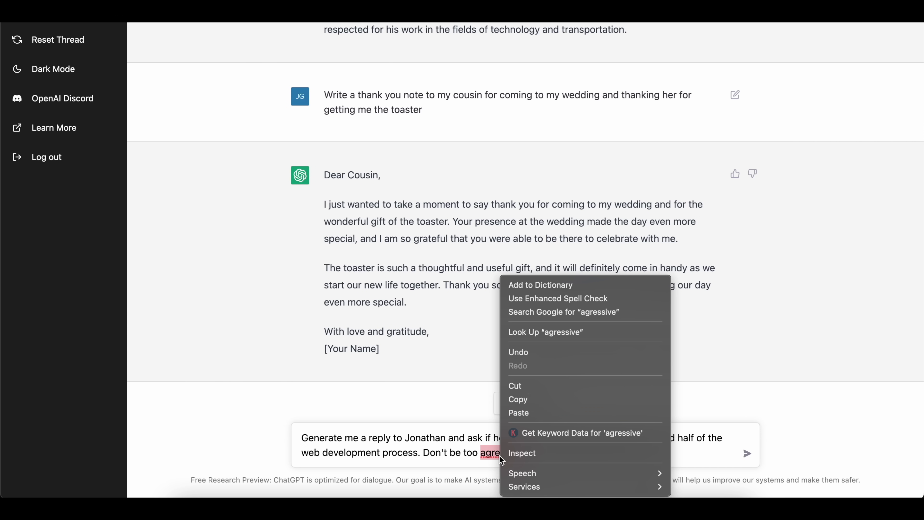
key(Escape)
text(aggressive)
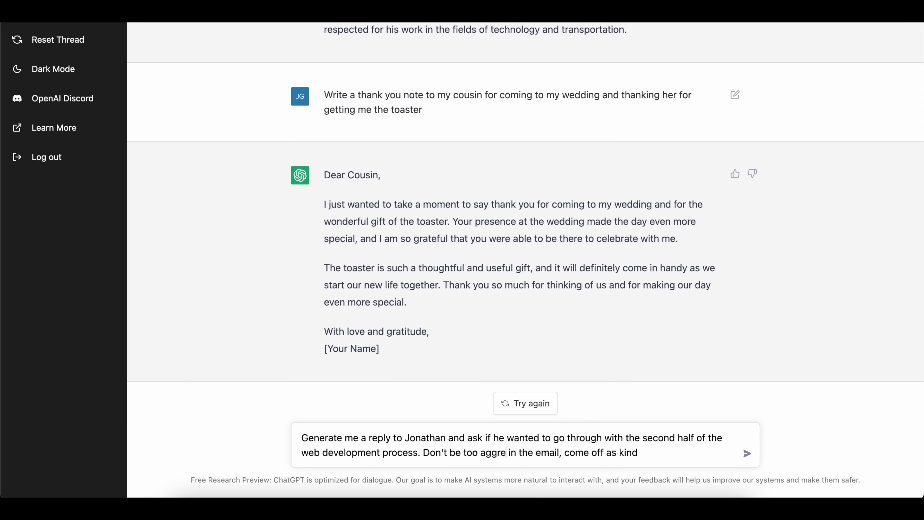
key(Return)
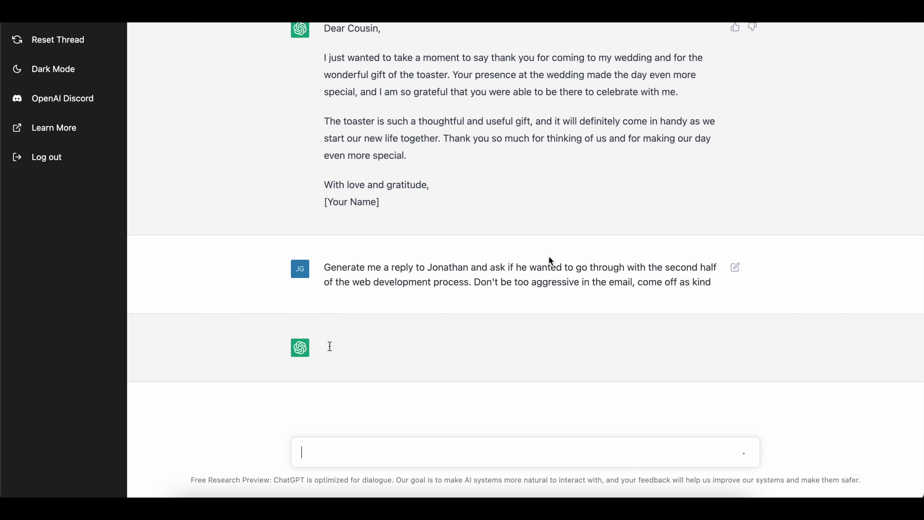
Review the generated email reply by highlighting the word 'wanted' and the email body
double_click(551, 266)
click(566, 239)
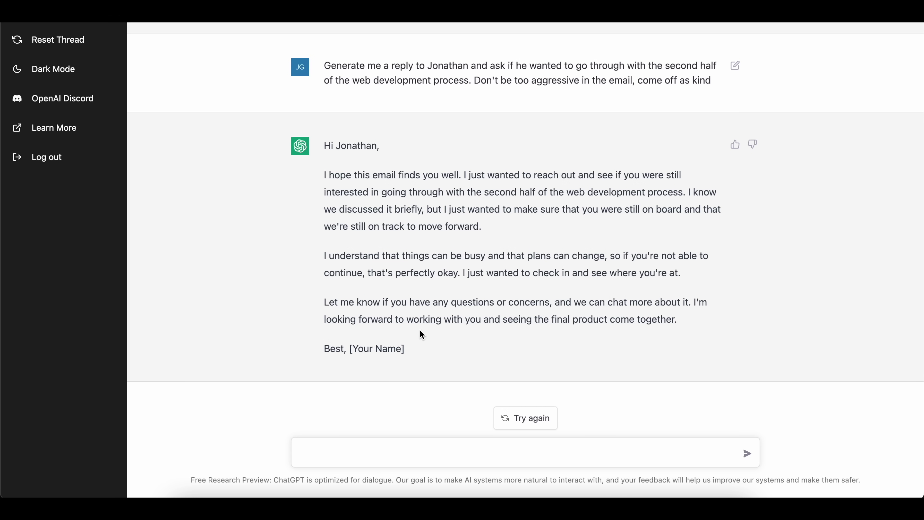
drag(412, 357, 325, 159)
click(324, 151)
click(687, 508)
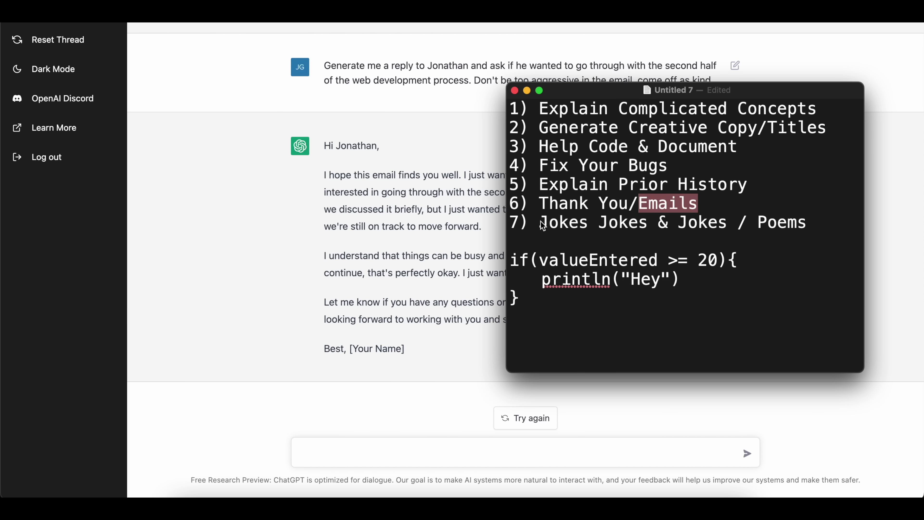
Send the prompt 'write me a poem that rhymes about why fruit is good for you'
drag(541, 224, 856, 225)
click(405, 335)
click(362, 453)
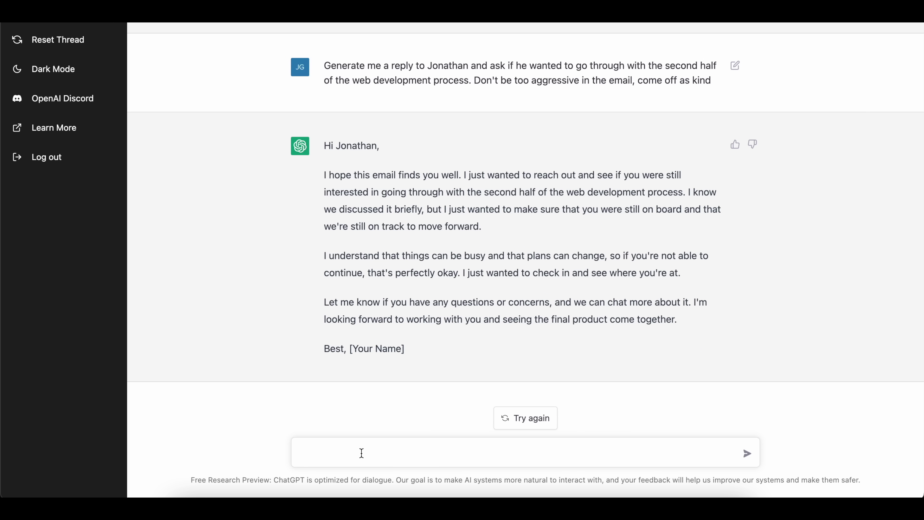
text(write me a poem that)
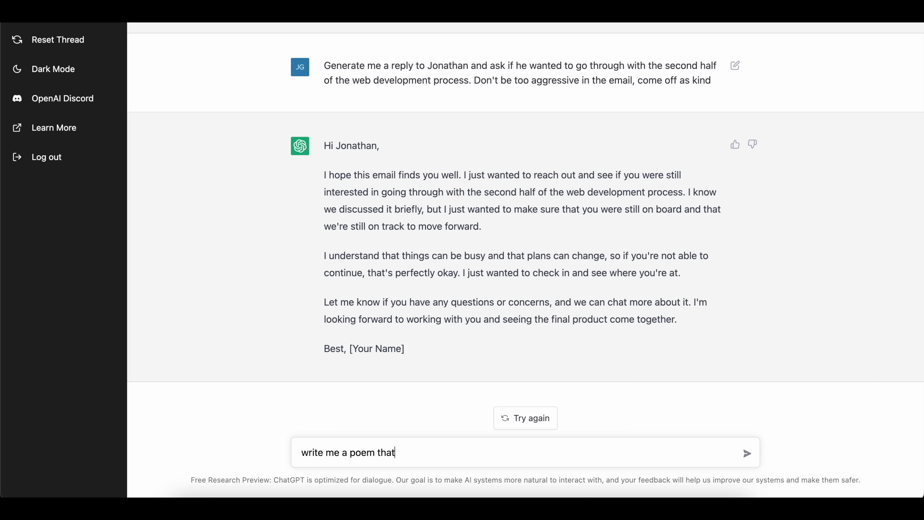
text( rhymes about why fruit is good for you)
key(Return)
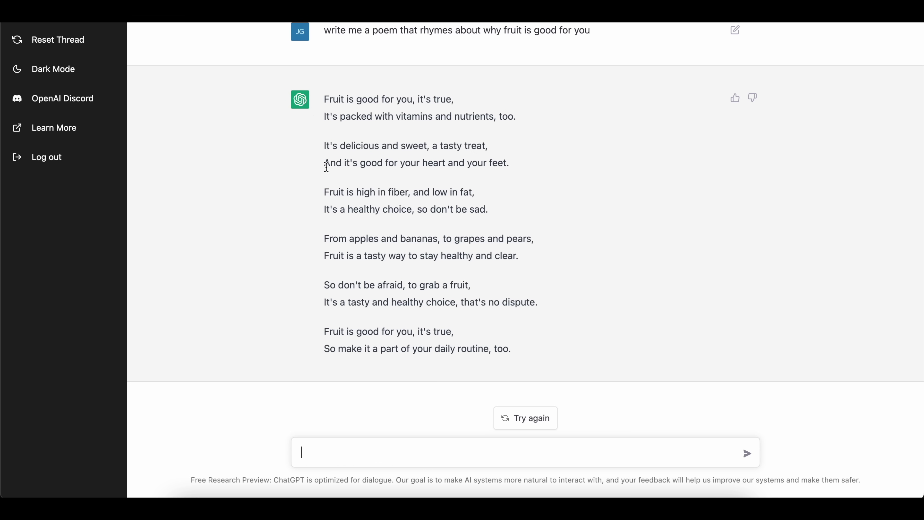
Read through the fruit poem, highlighting its first two verses and the word 'feet'
drag(521, 169, 318, 167)
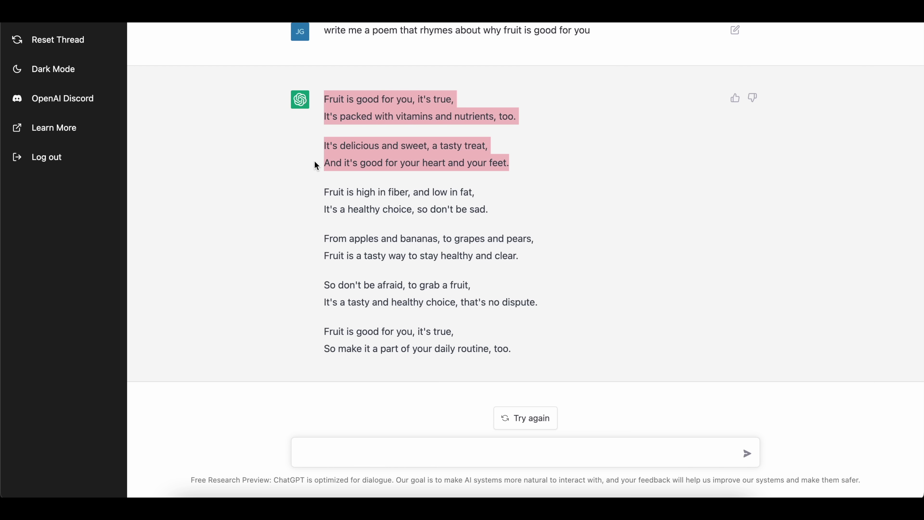
click(397, 167)
double_click(501, 162)
click(521, 166)
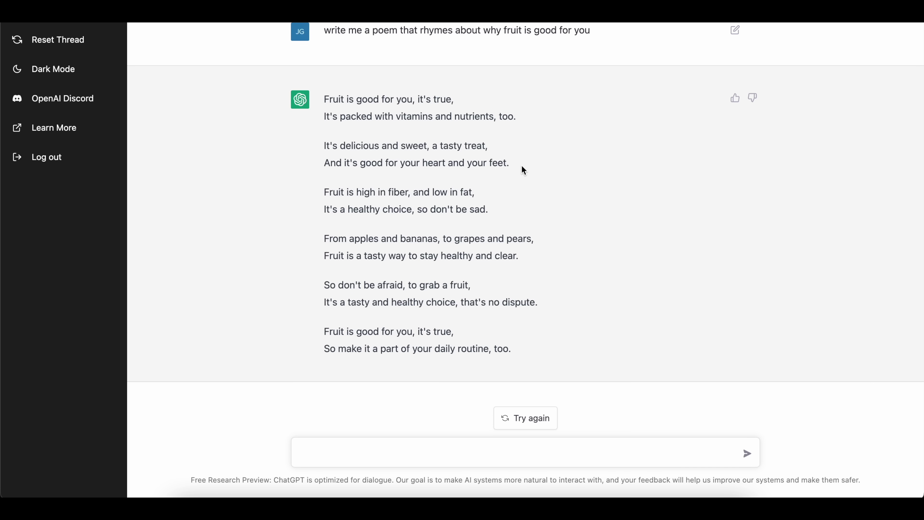
scroll(522, 165, up, 3)
scroll(521, 165, down, 3)
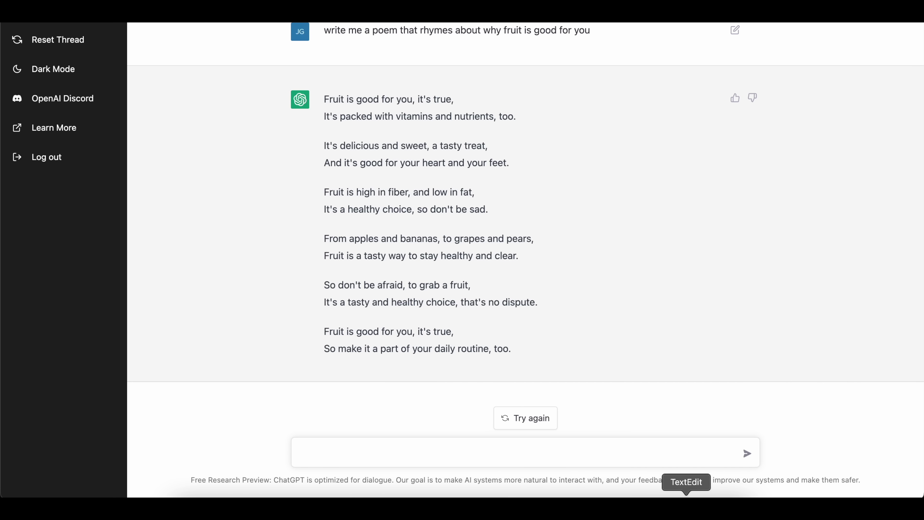
Delete the leftover code snippet below the seven-item use-case list in TextEdit
click(686, 506)
click(623, 198)
drag(621, 325, 492, 242)
key(BackSpace)
key(BackSpace)
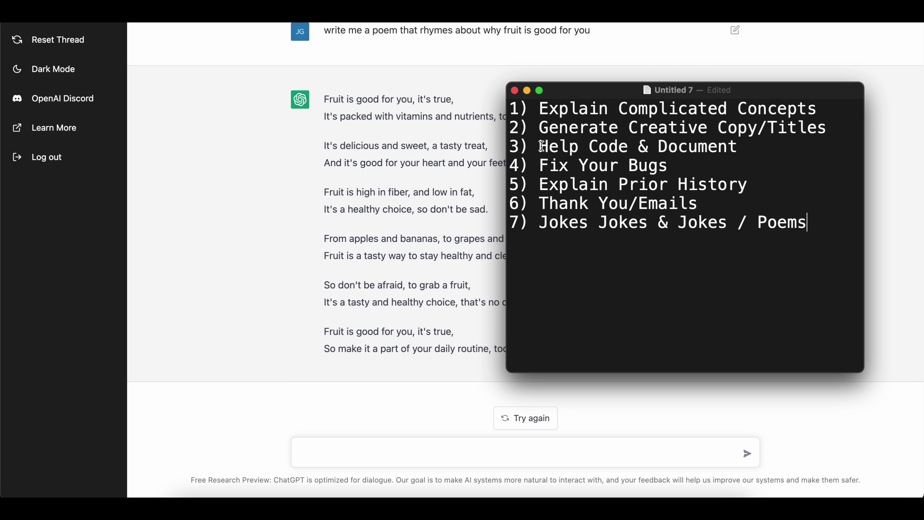
Review list items 2 through 4, then clear the highlight
drag(540, 146, 672, 171)
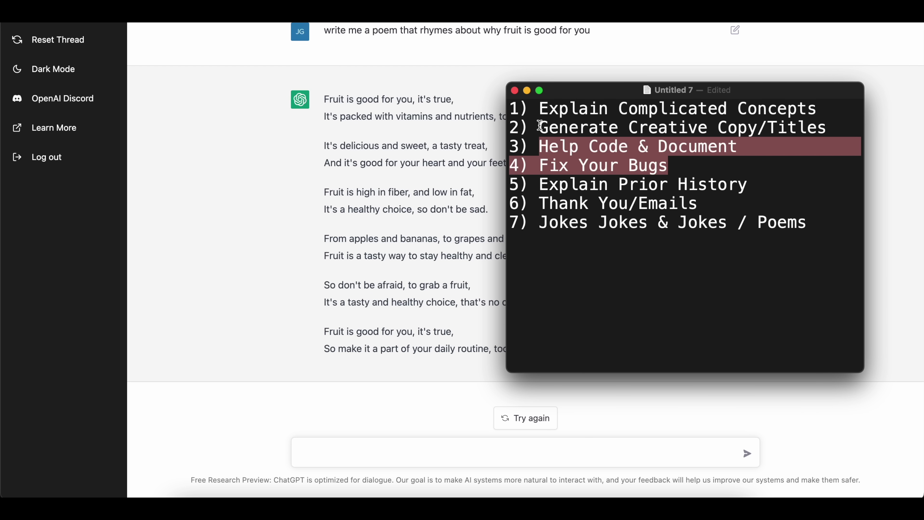
drag(540, 127, 869, 130)
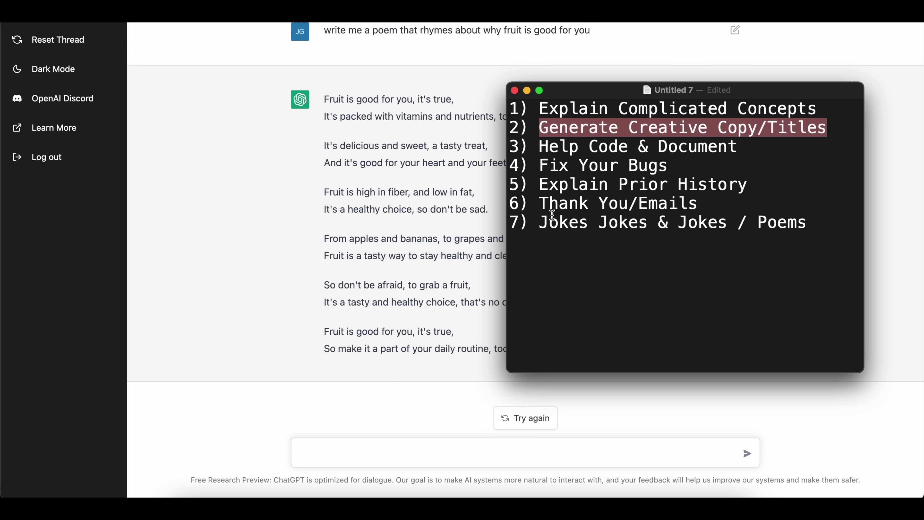
click(675, 290)
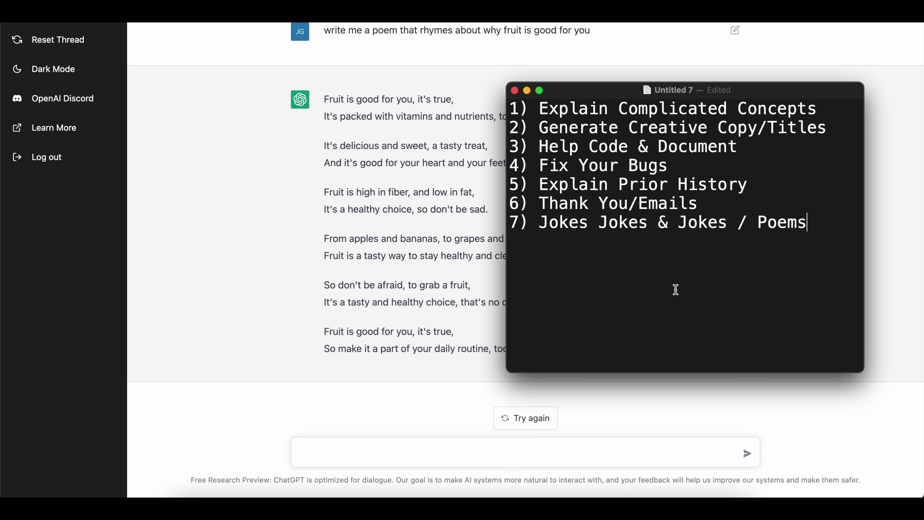
key(super+h)
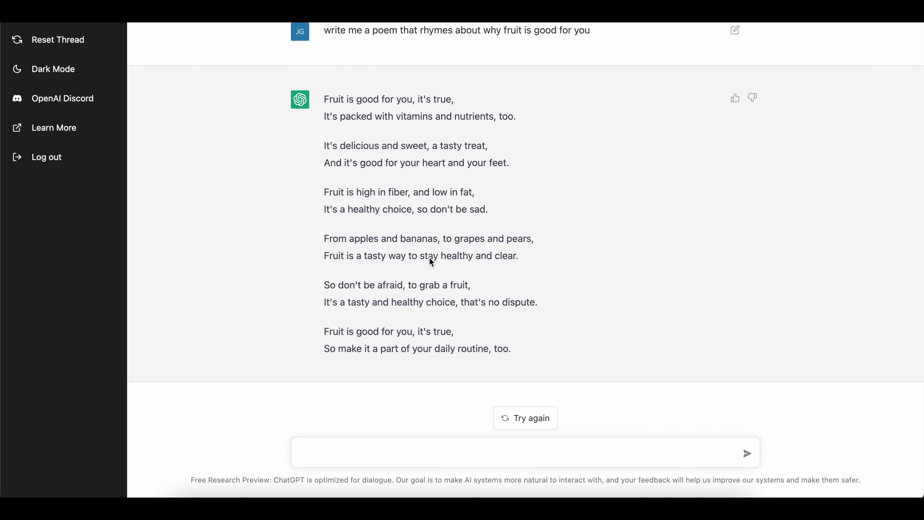